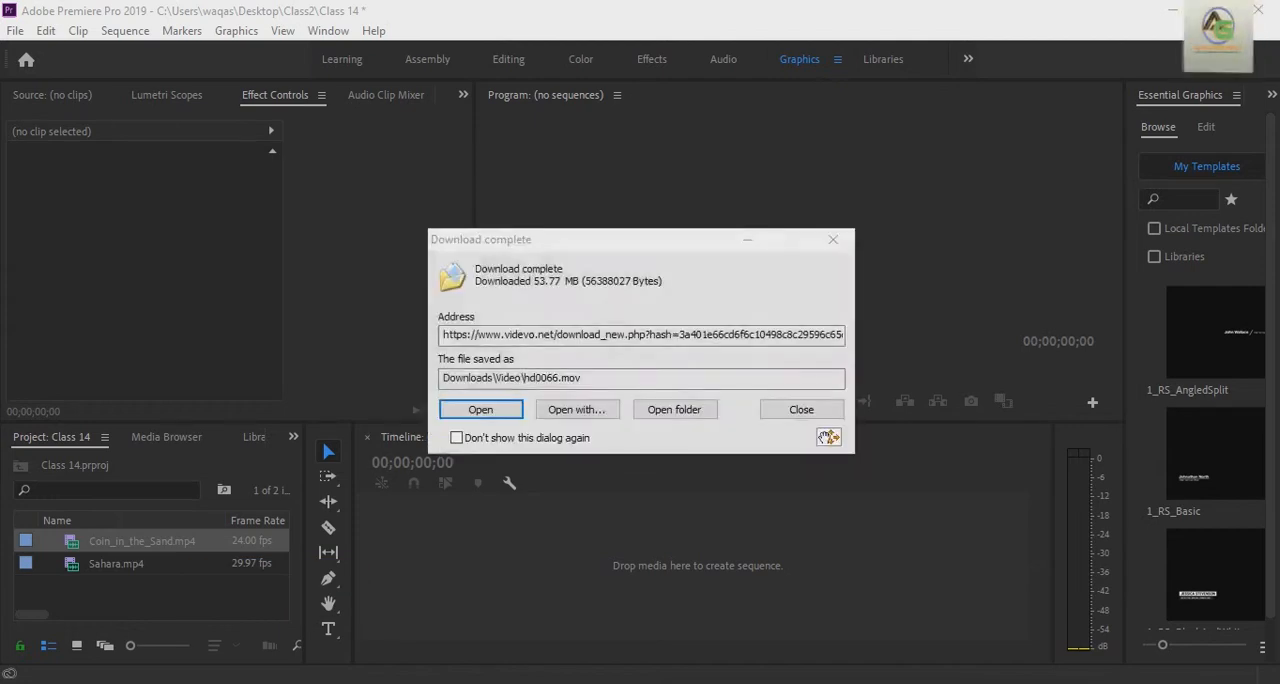
# Step: Create a sequence from Coin_in_the_Sand.mp4 and append Sahara.mp4 directly after it on V1 and A1
pyautogui.click(750, 243)
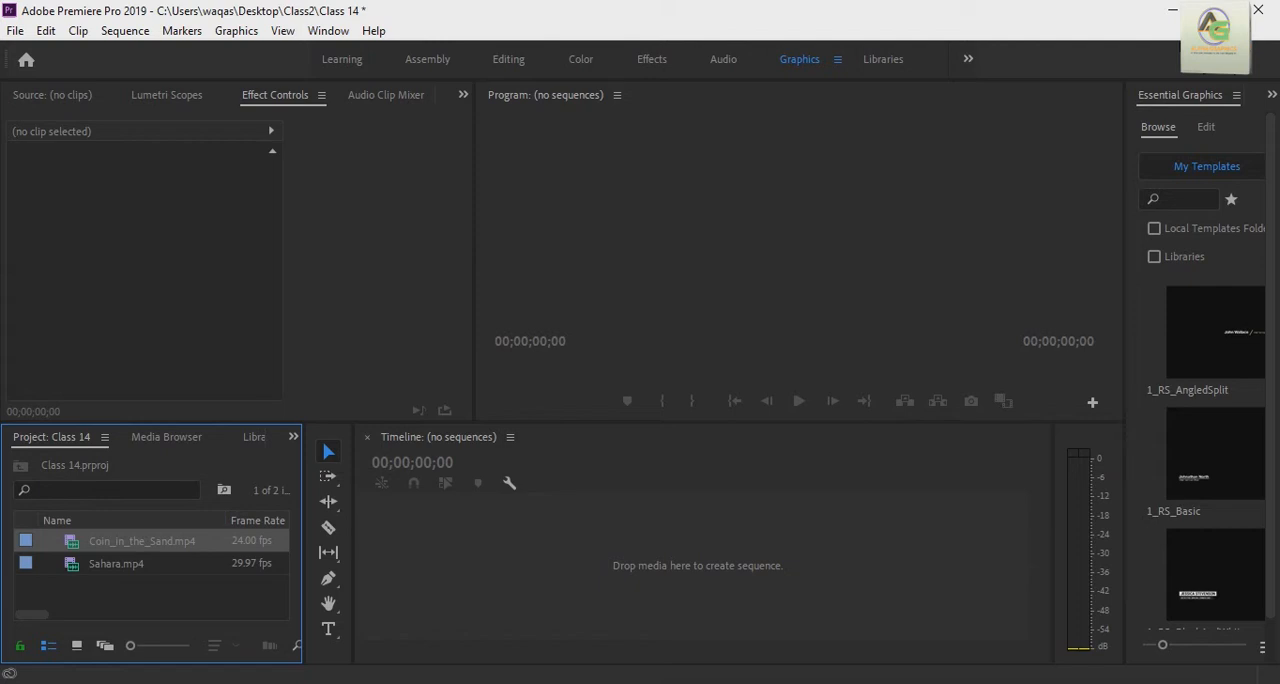
pyautogui.moveTo(72, 548); pyautogui.dragTo(171, 394)
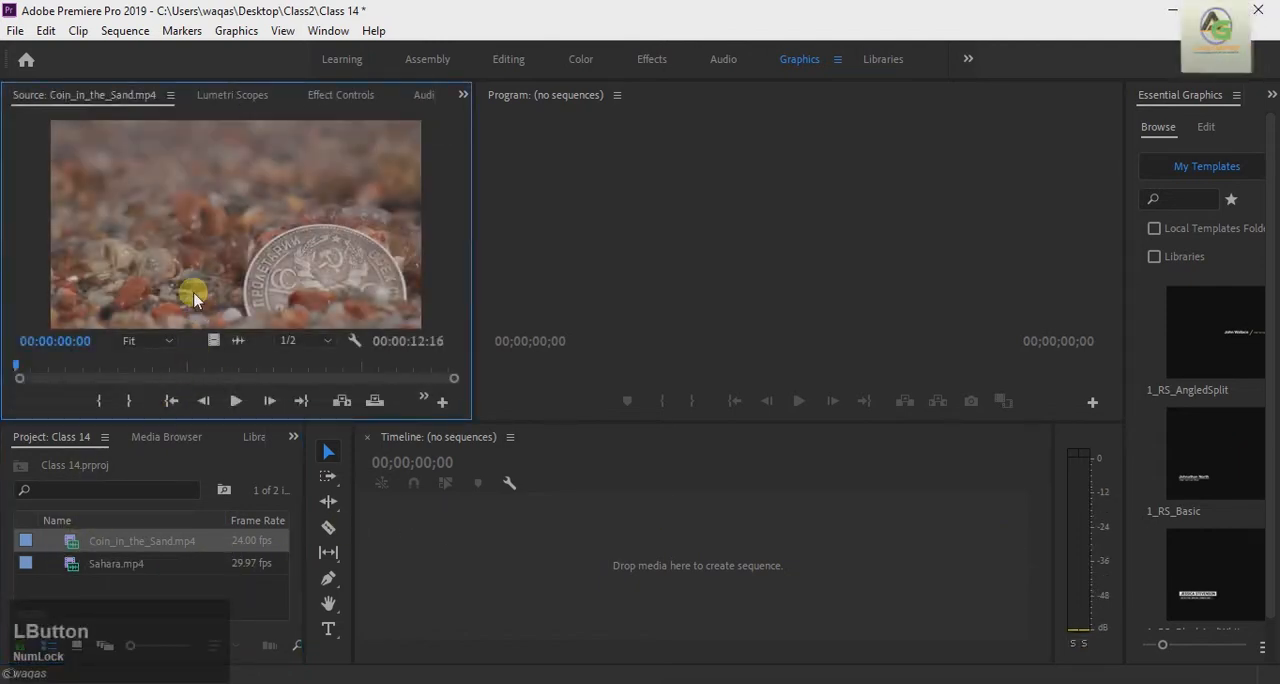
pyautogui.moveTo(548, 600); pyautogui.dragTo(496, 602)
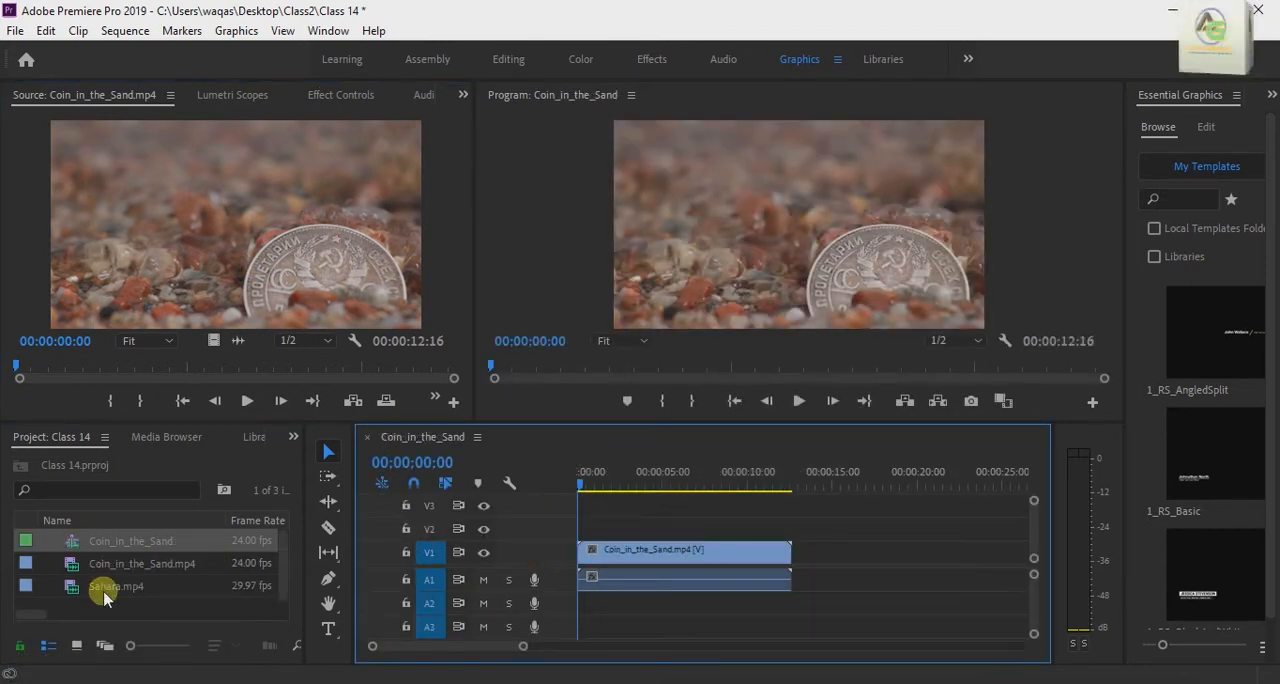
pyautogui.doubleClick(101, 590)
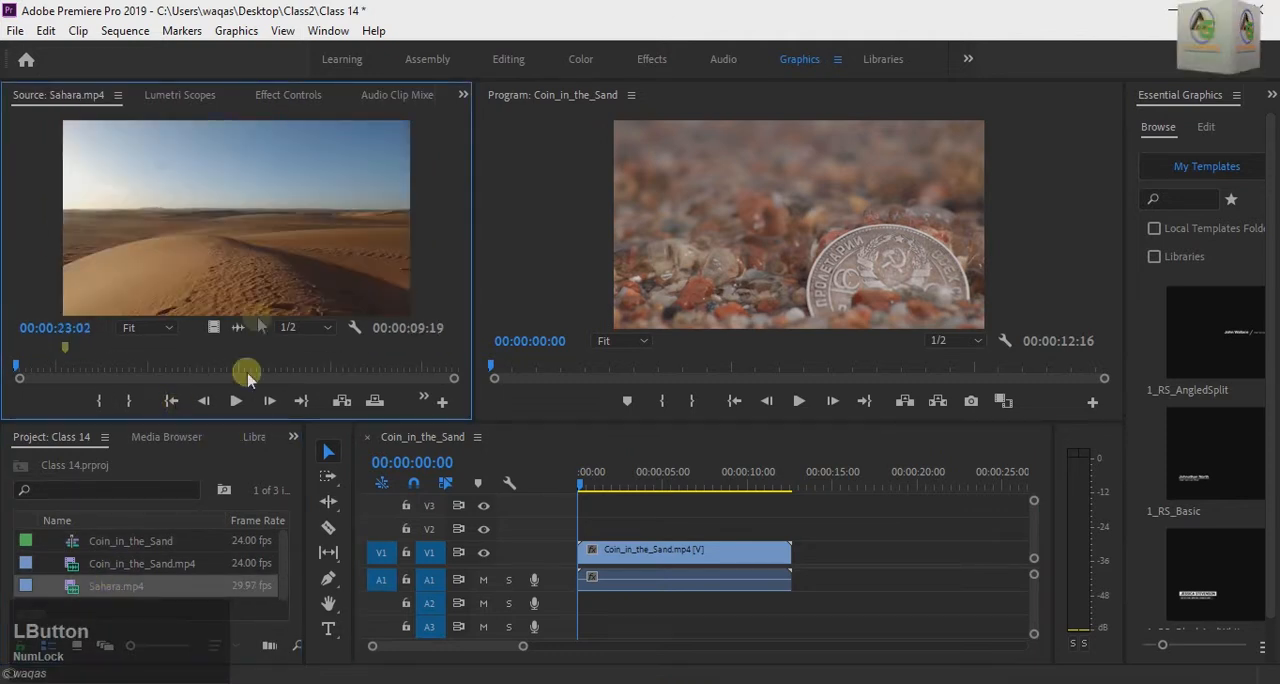
pyautogui.moveTo(245, 258); pyautogui.dragTo(803, 584)
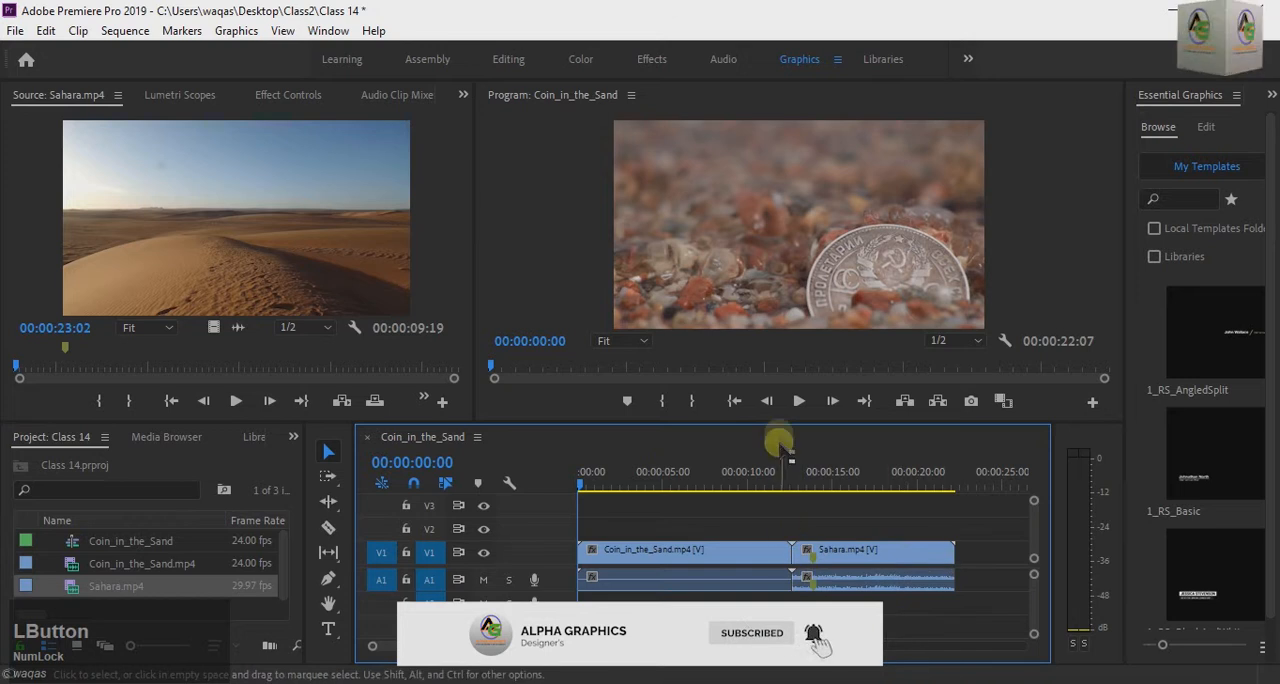
# Step: Play the sequence repeatedly around the cut between the coin and Sahara clips to examine how the scene changes
pyautogui.click(797, 401)
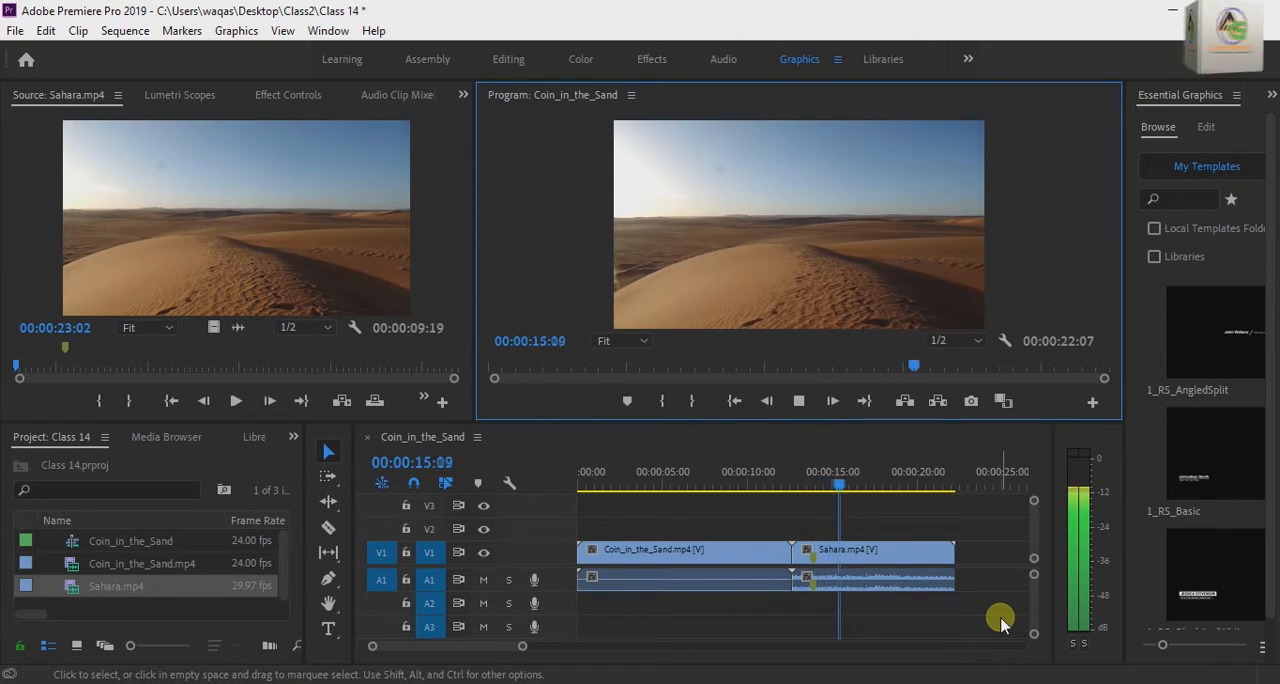
pyautogui.press('space')
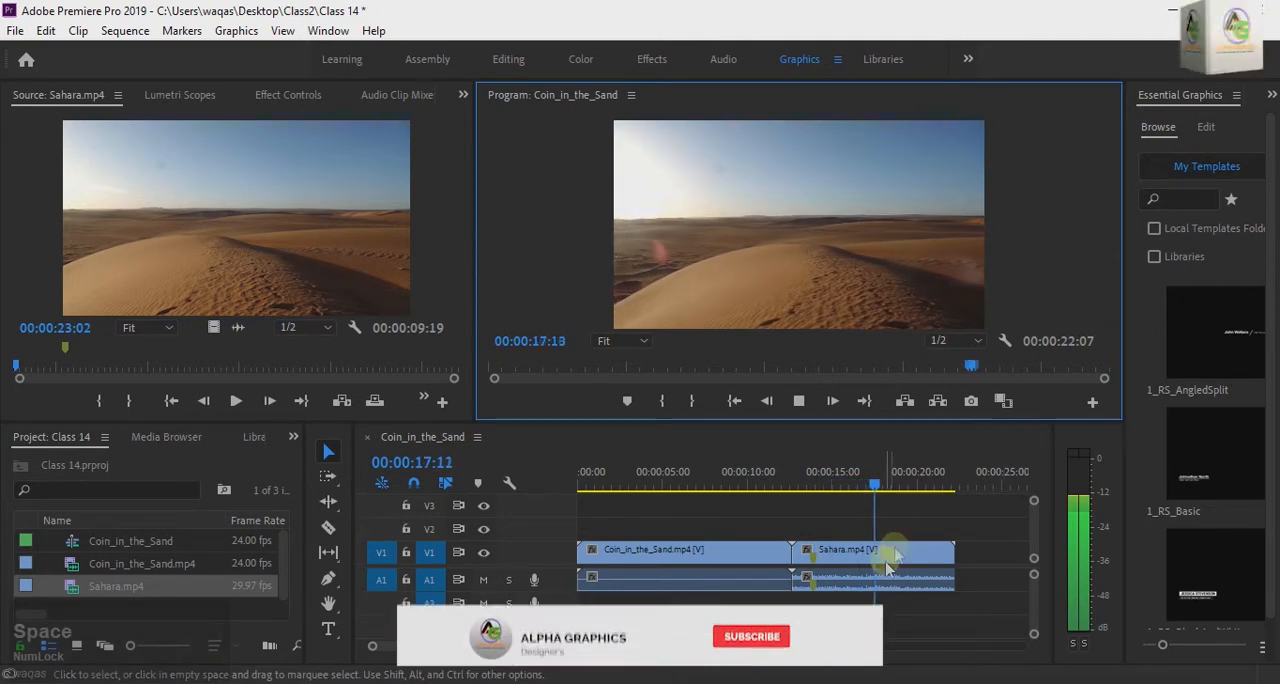
pyautogui.moveTo(879, 485); pyautogui.dragTo(771, 487)
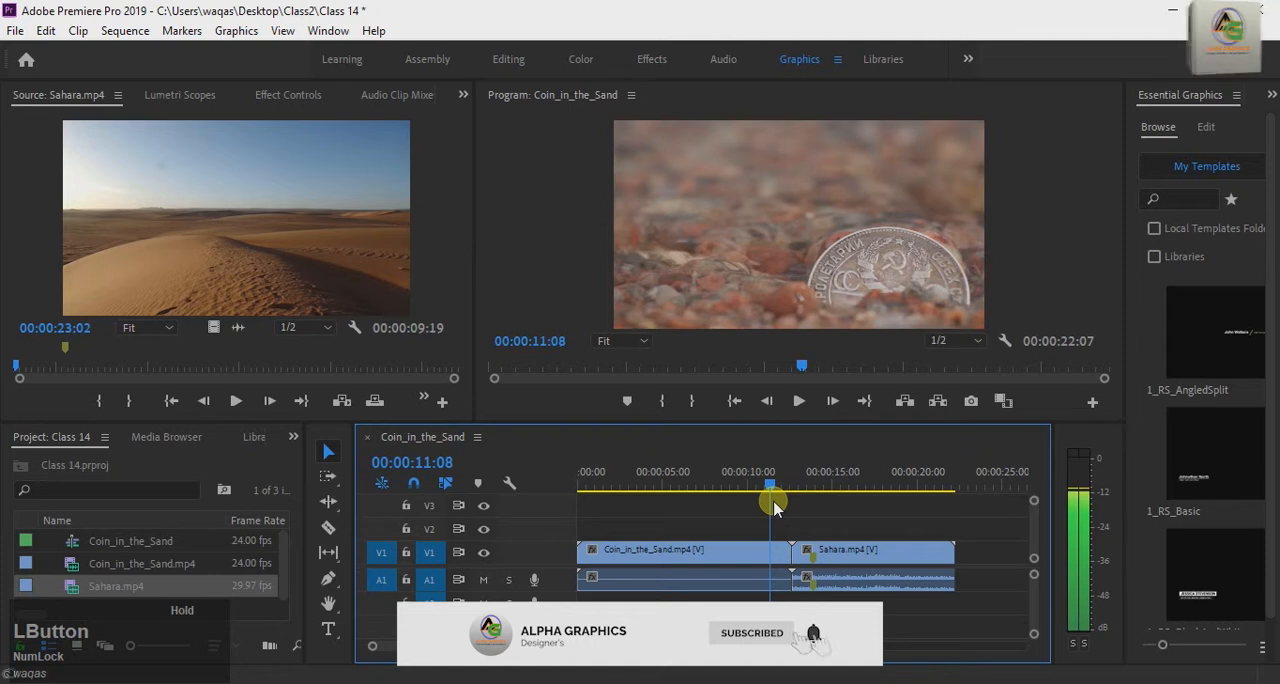
pyautogui.press('space')
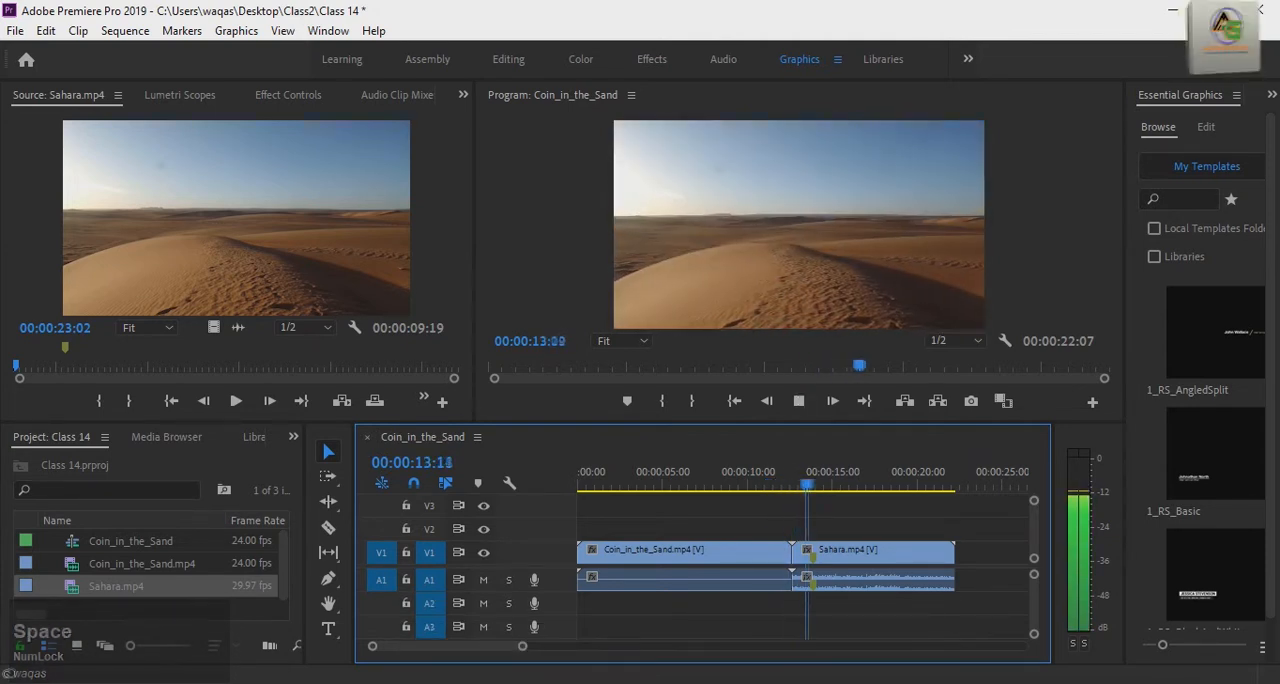
pyautogui.moveTo(823, 486); pyautogui.dragTo(800, 485)
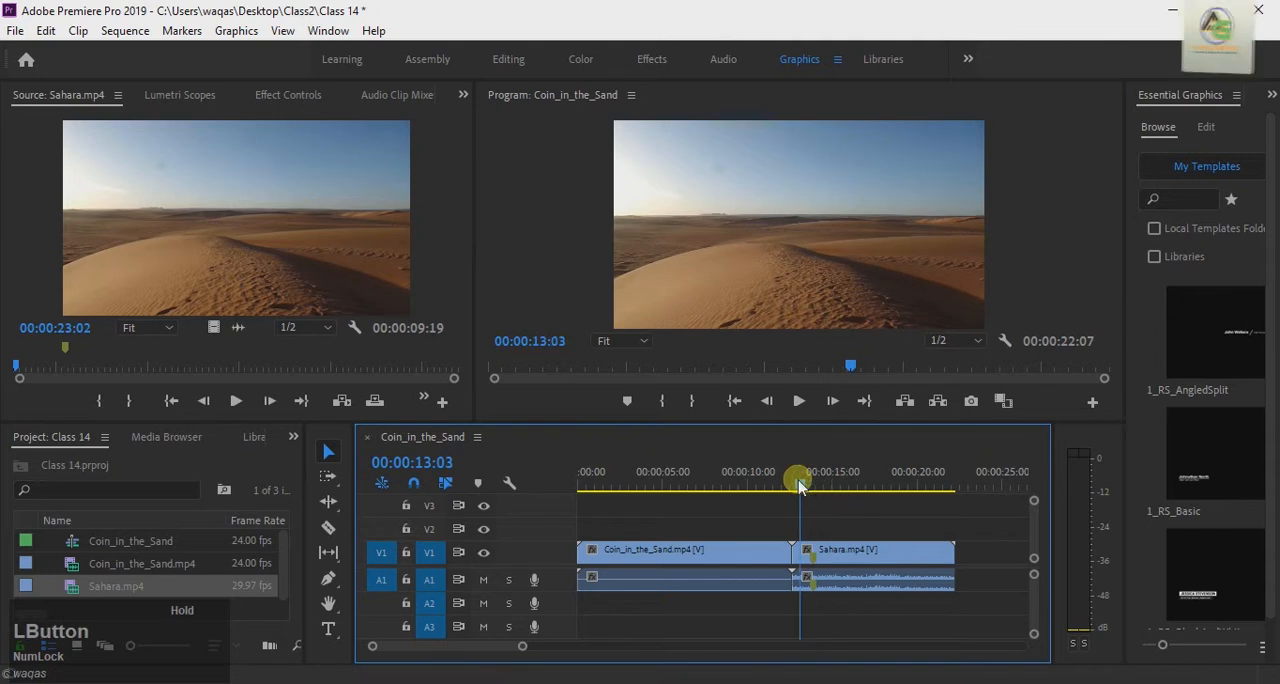
pyautogui.click(780, 683)
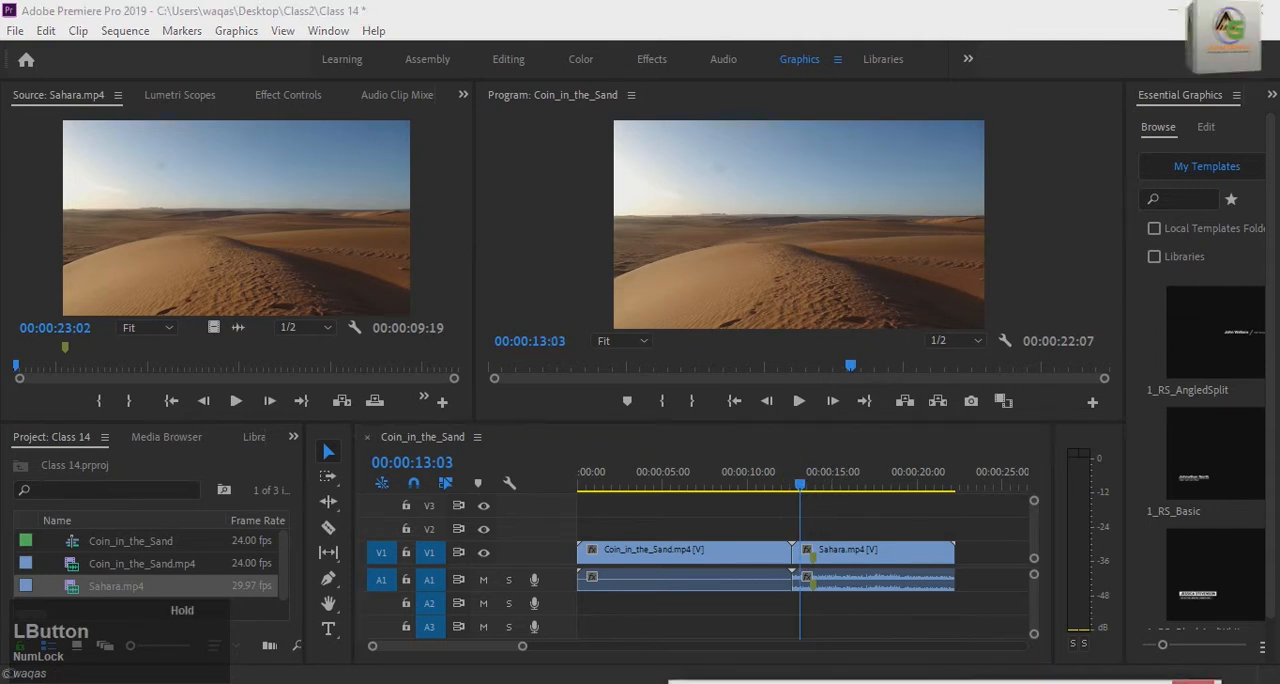
pyautogui.moveTo(800, 477); pyautogui.dragTo(790, 481)
pyautogui.press('space')
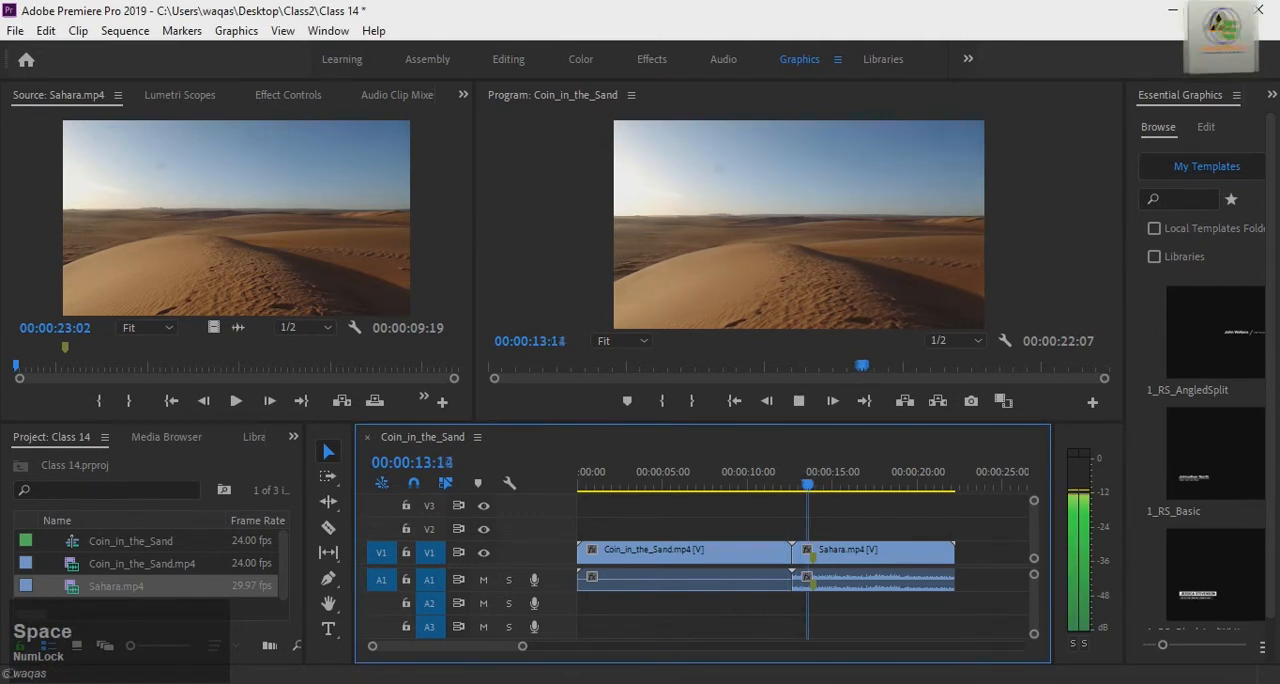
pyautogui.press('space')
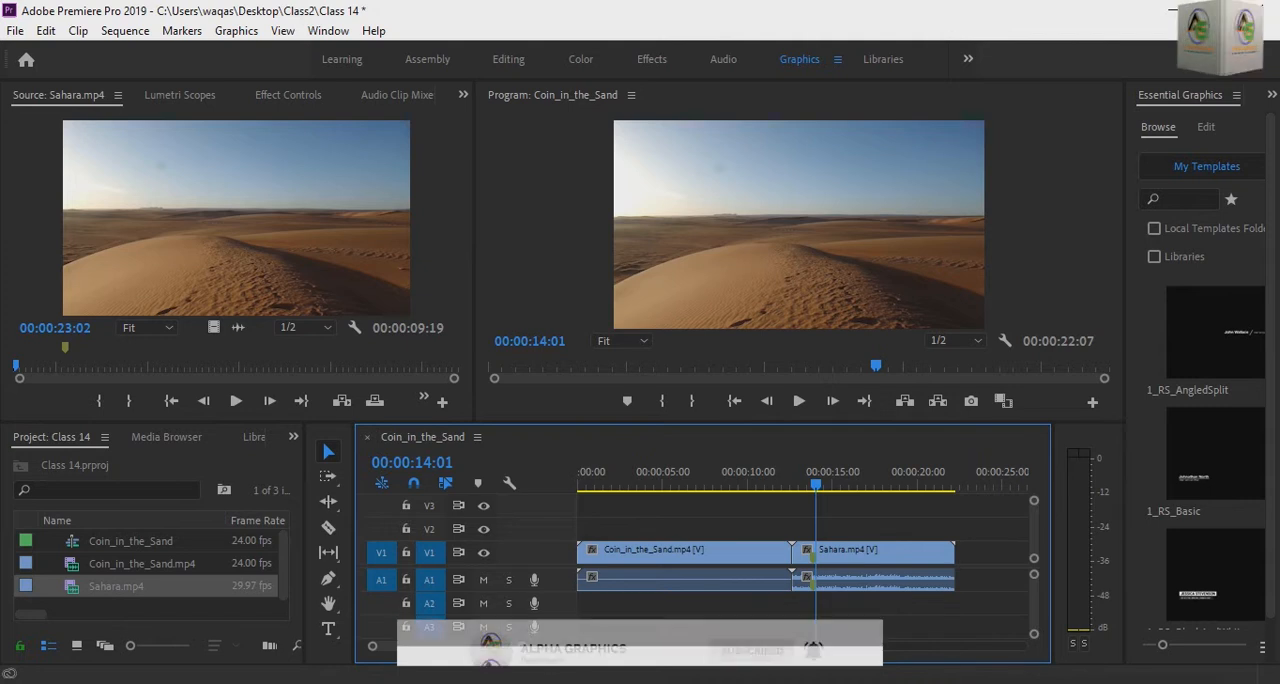
pyautogui.click(785, 471)
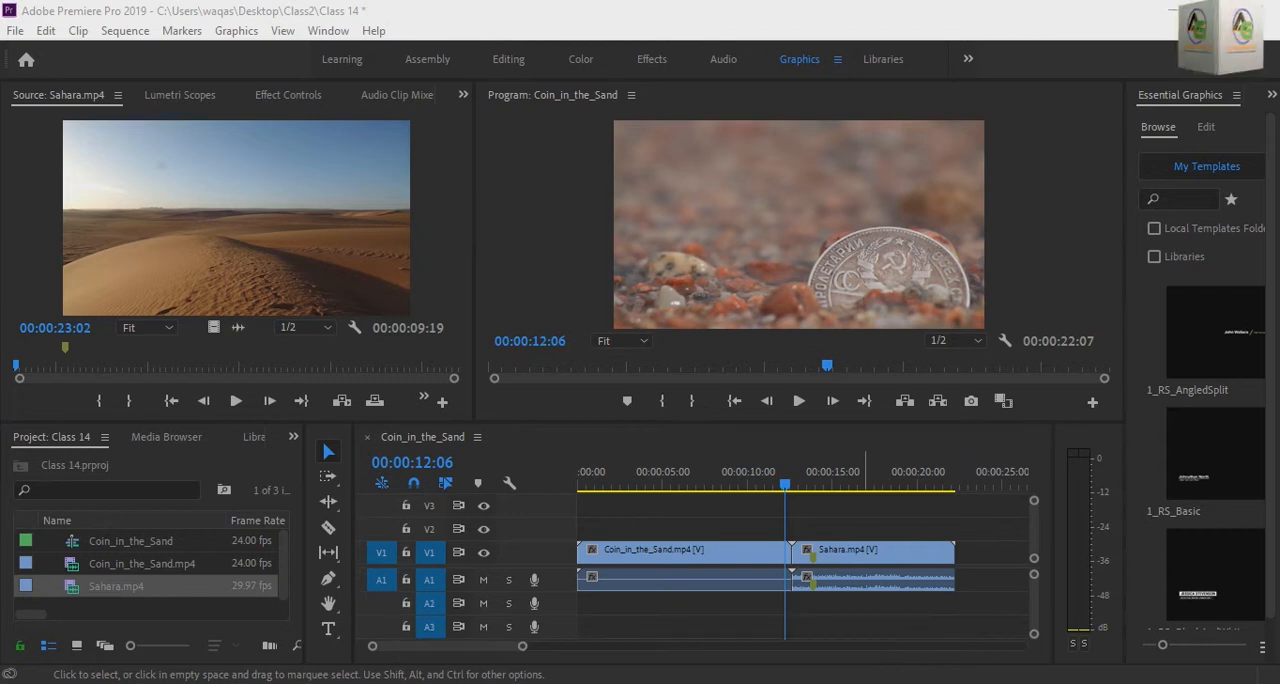
pyautogui.press('space')
pyautogui.click(777, 498)
pyautogui.press('space')
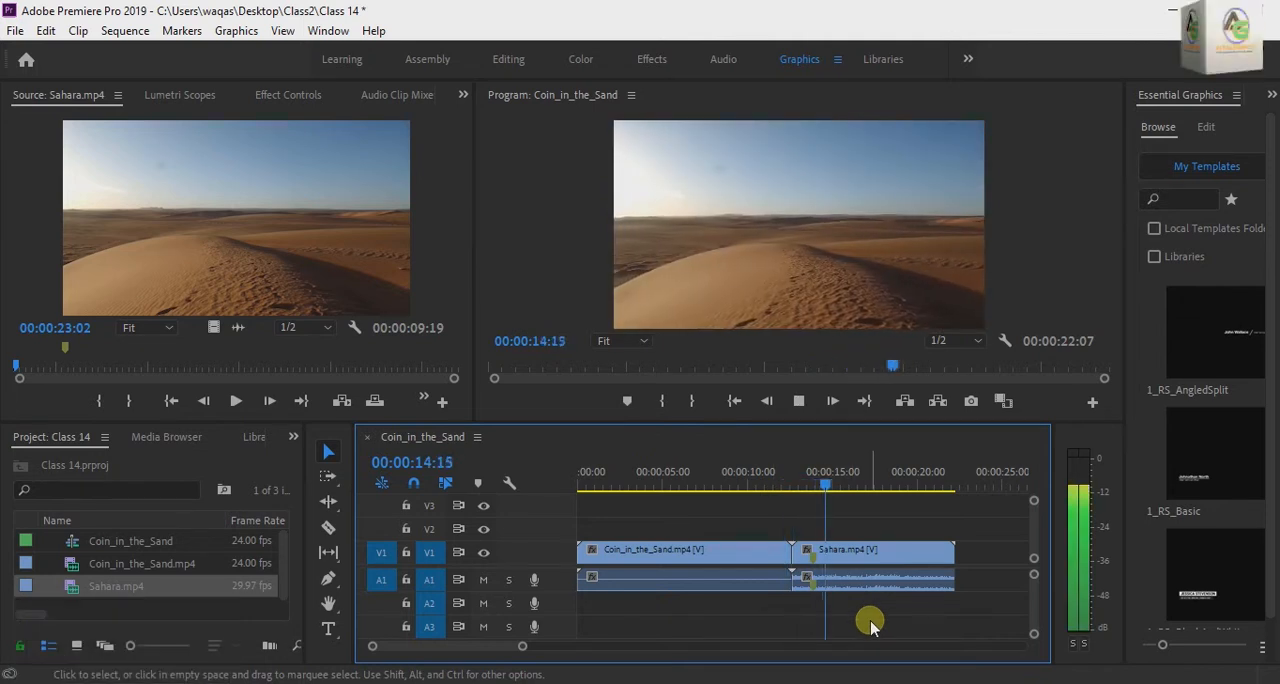
pyautogui.press('space')
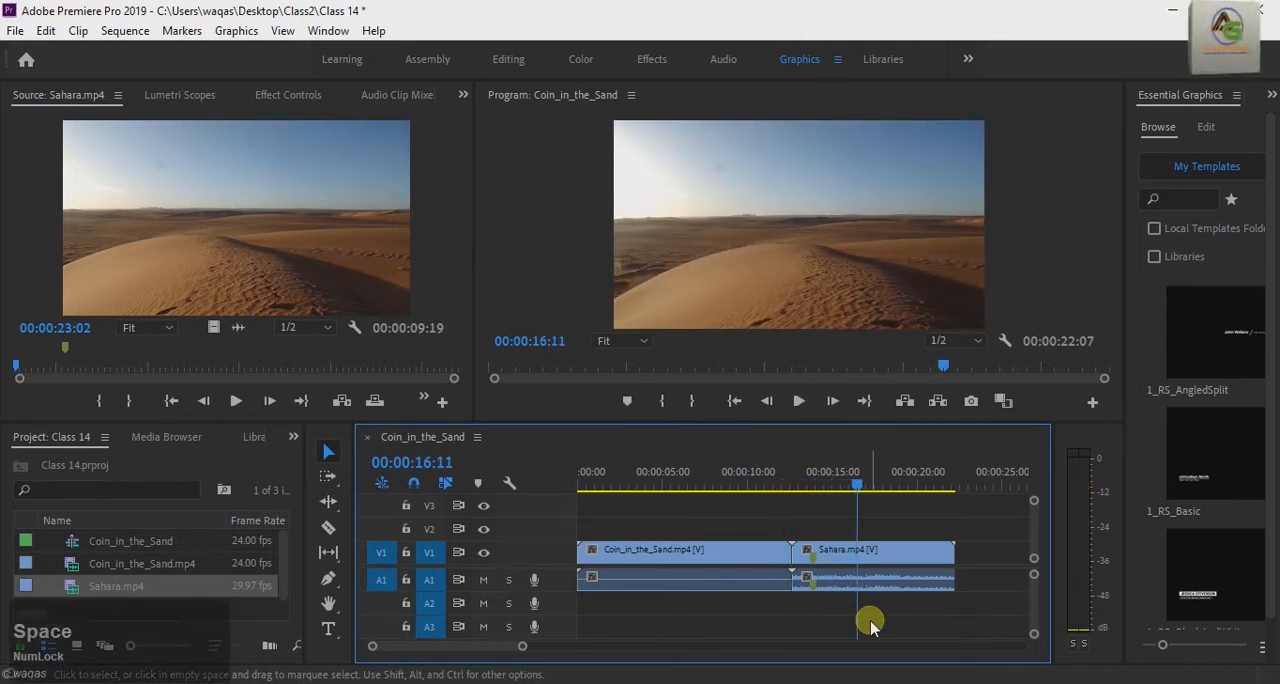
pyautogui.moveTo(858, 484); pyautogui.dragTo(786, 486)
pyautogui.click(801, 409)
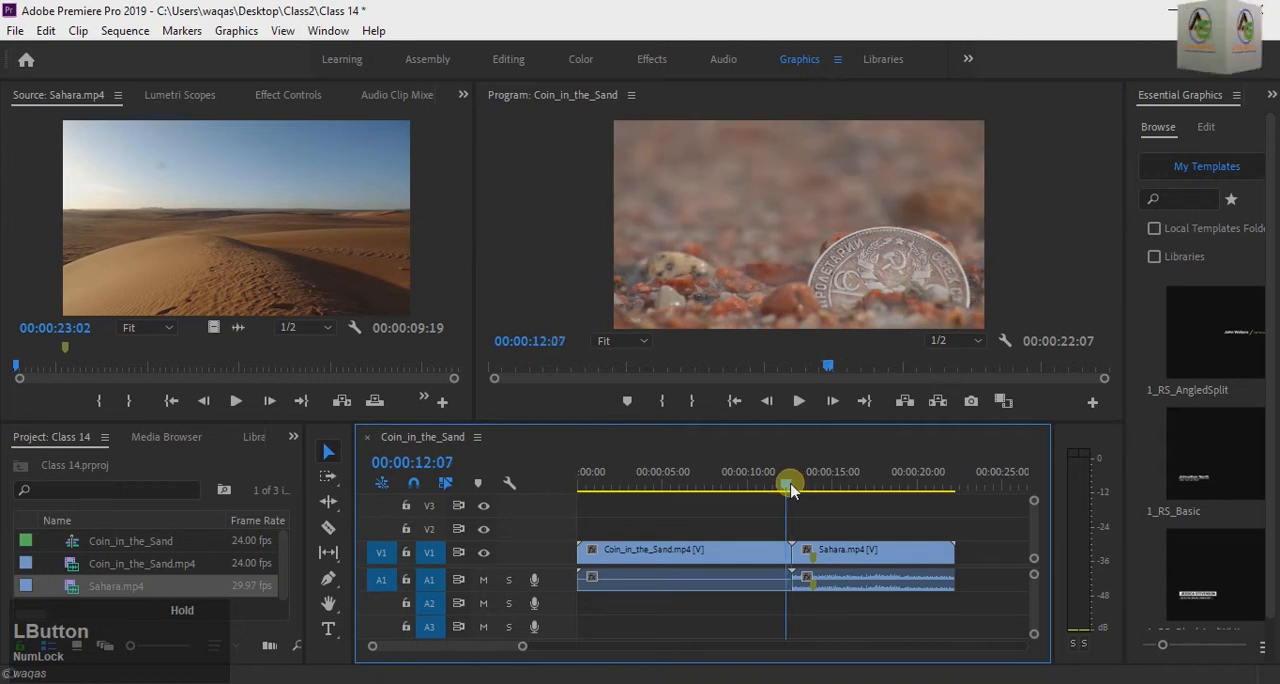
# Step: Apply the default transitions to the edit point between the coin and Sahara clips, accepting repeated frames
pyautogui.rightClick(804, 566)
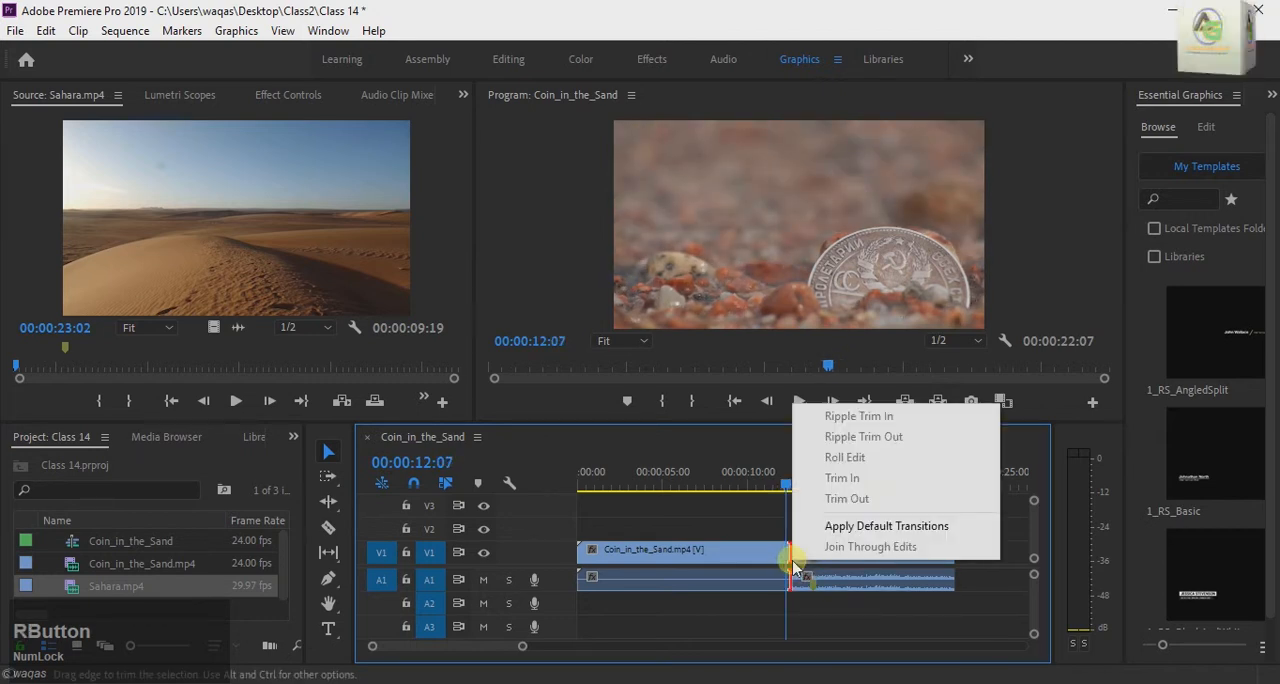
pyautogui.click(850, 530)
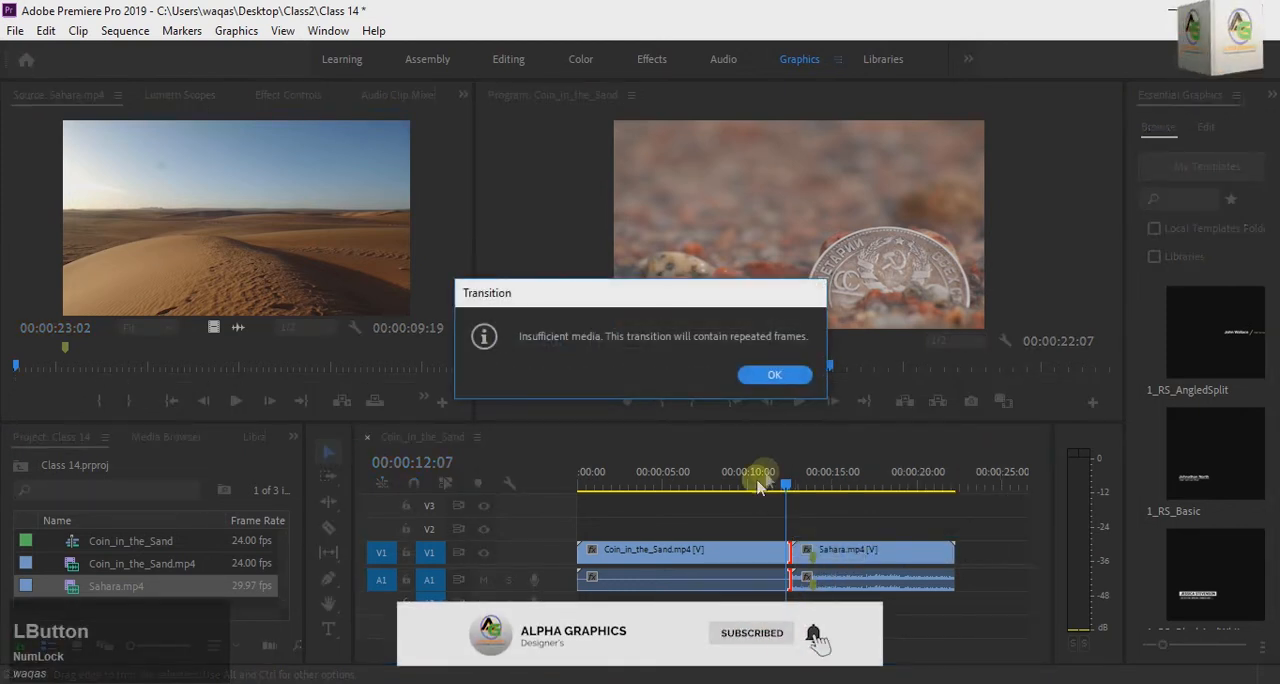
pyautogui.click(766, 372)
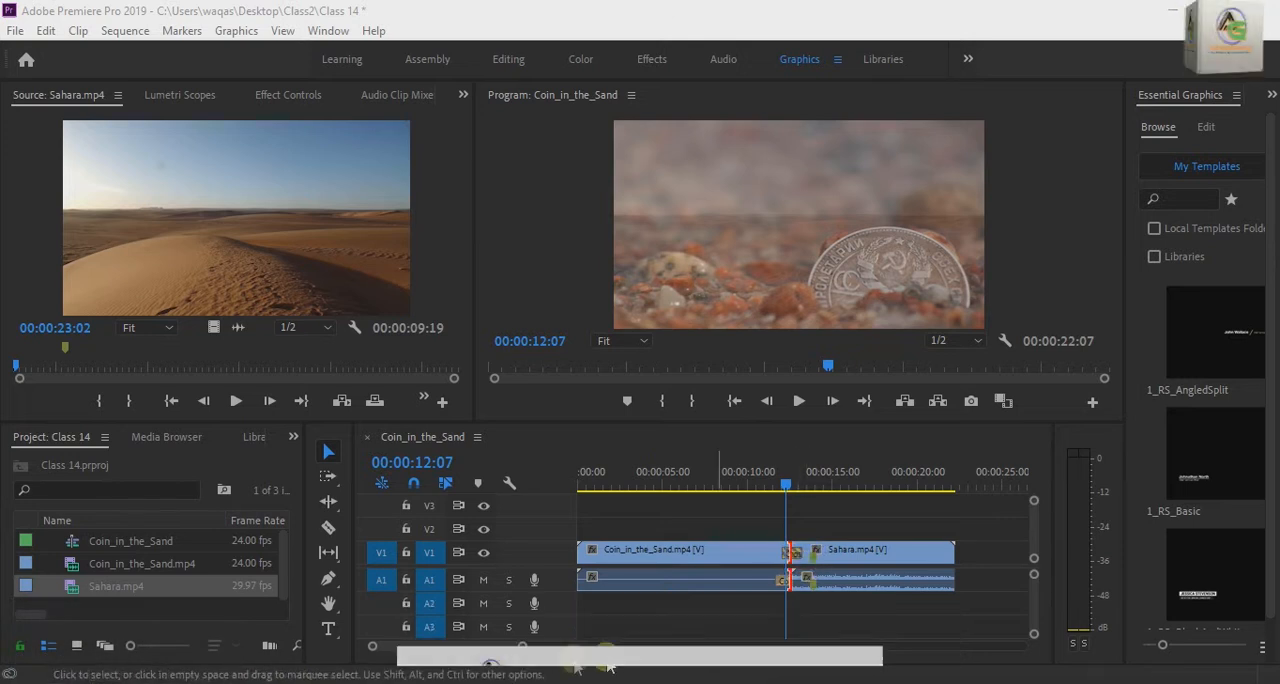
# Step: Clear the Cross Dissolve video transition and the Constant Power audio transition at the cut between the two clips
pyautogui.moveTo(524, 650); pyautogui.dragTo(491, 666)
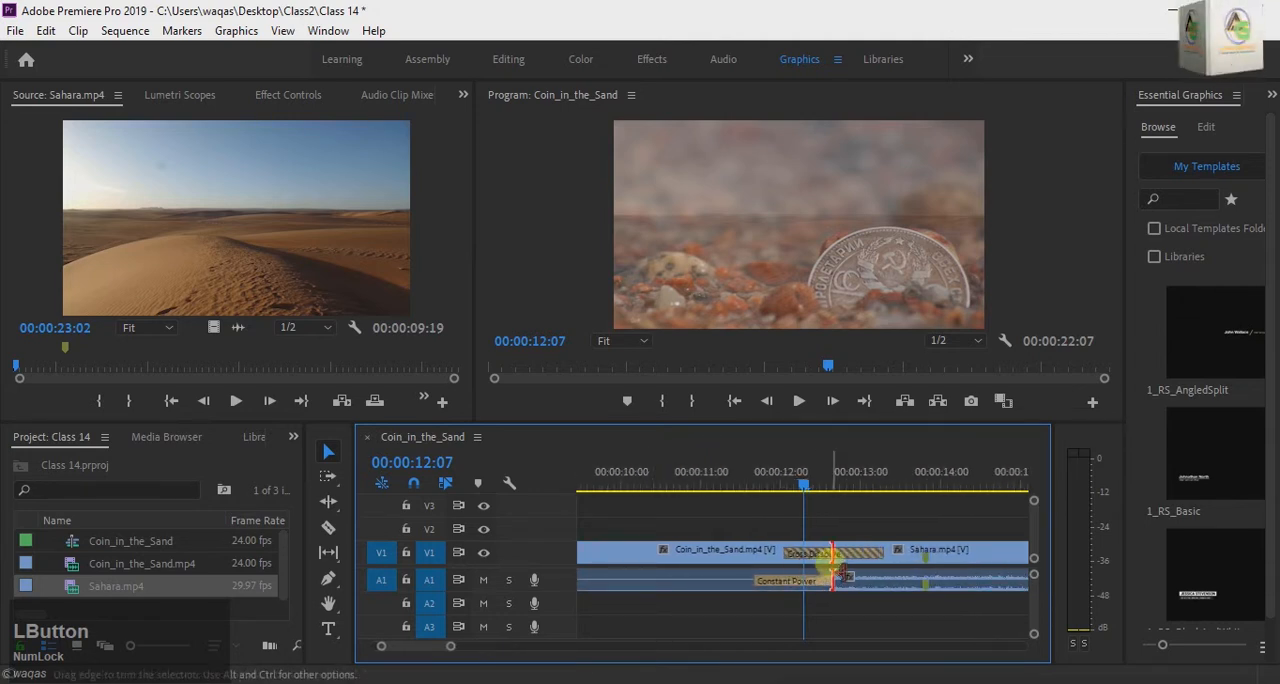
pyautogui.rightClick(832, 557)
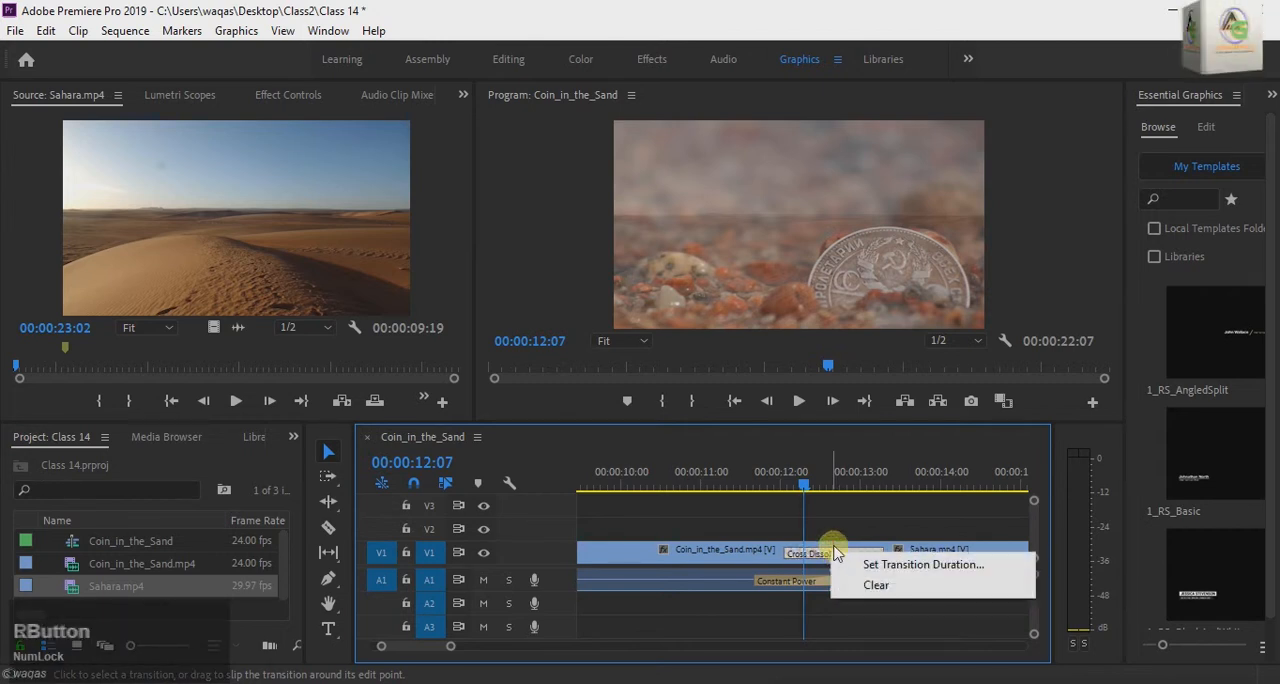
pyautogui.click(837, 557)
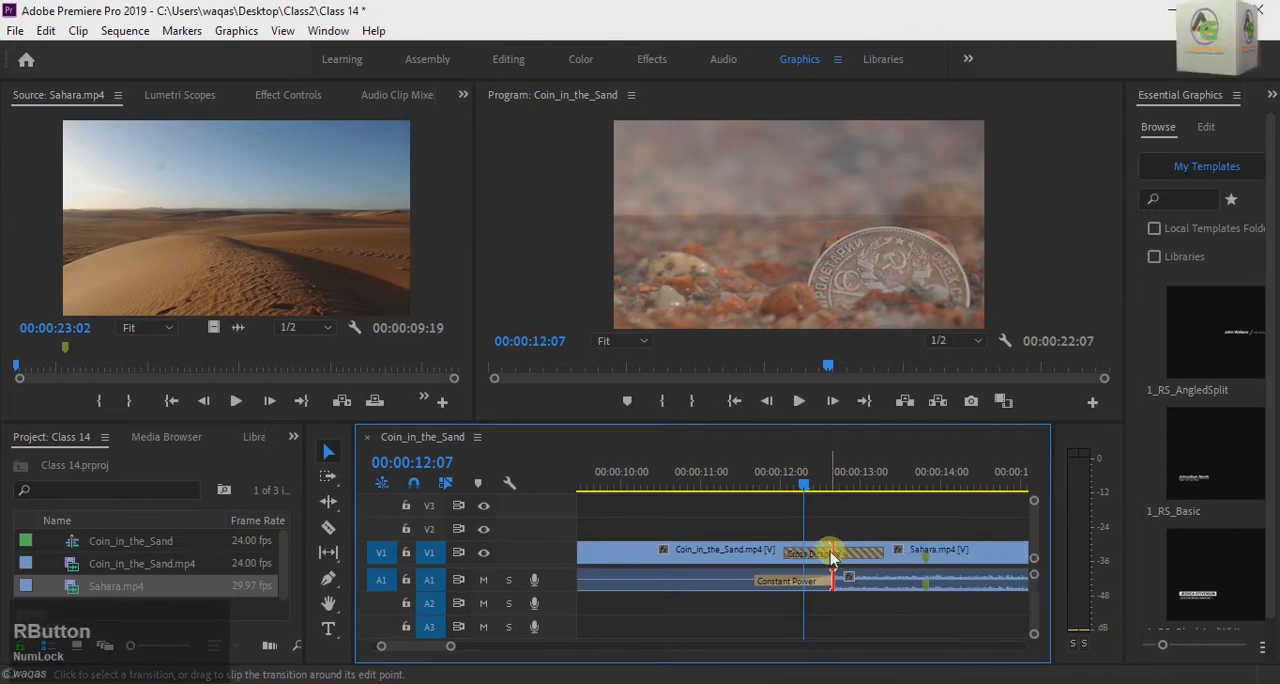
pyautogui.rightClick(832, 557)
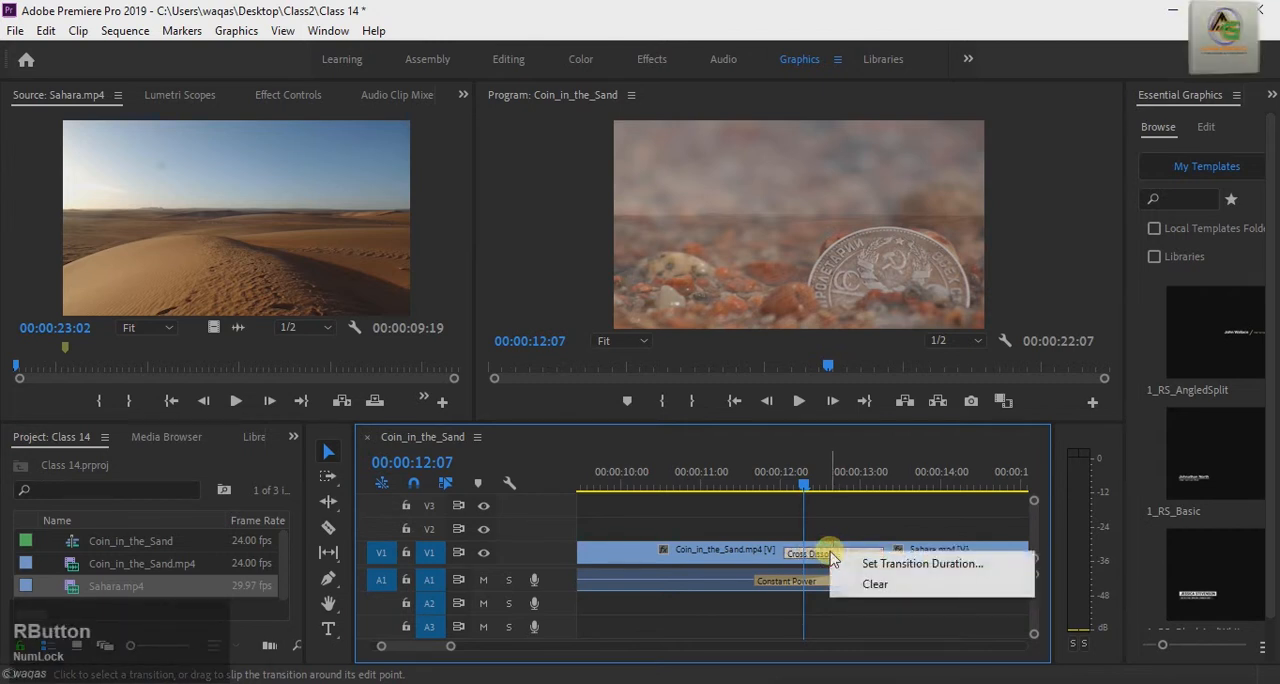
pyautogui.click(876, 587)
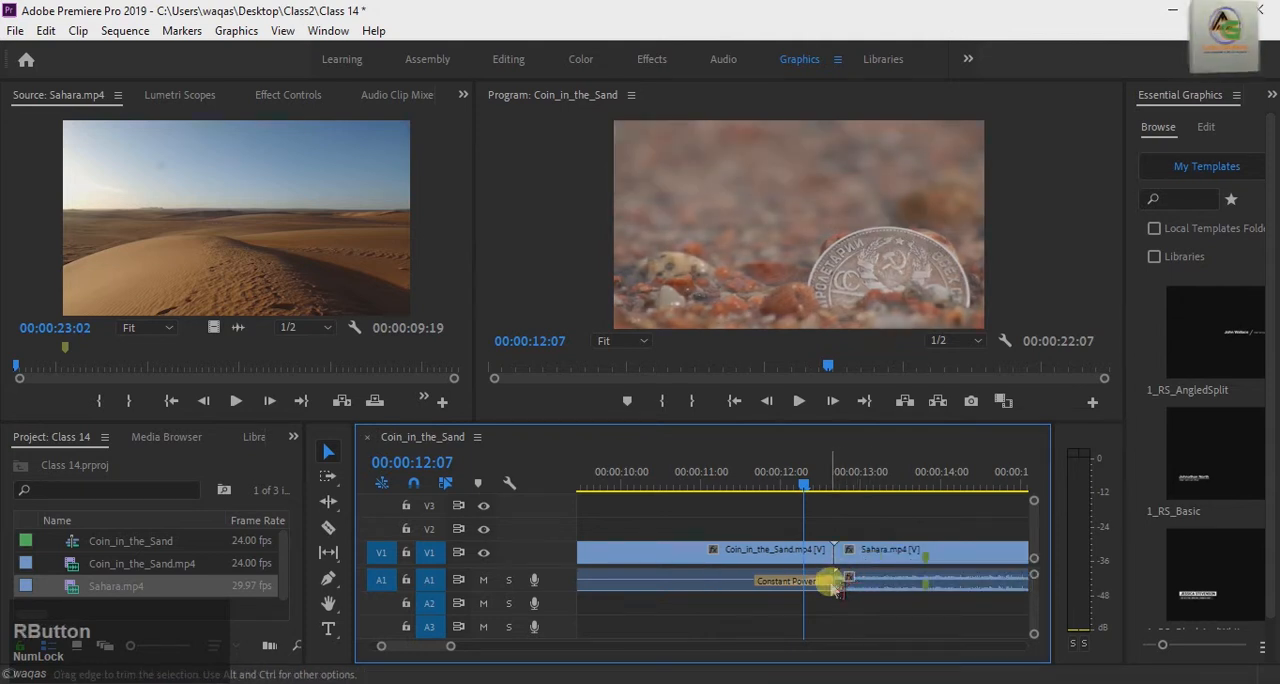
pyautogui.rightClick(834, 586)
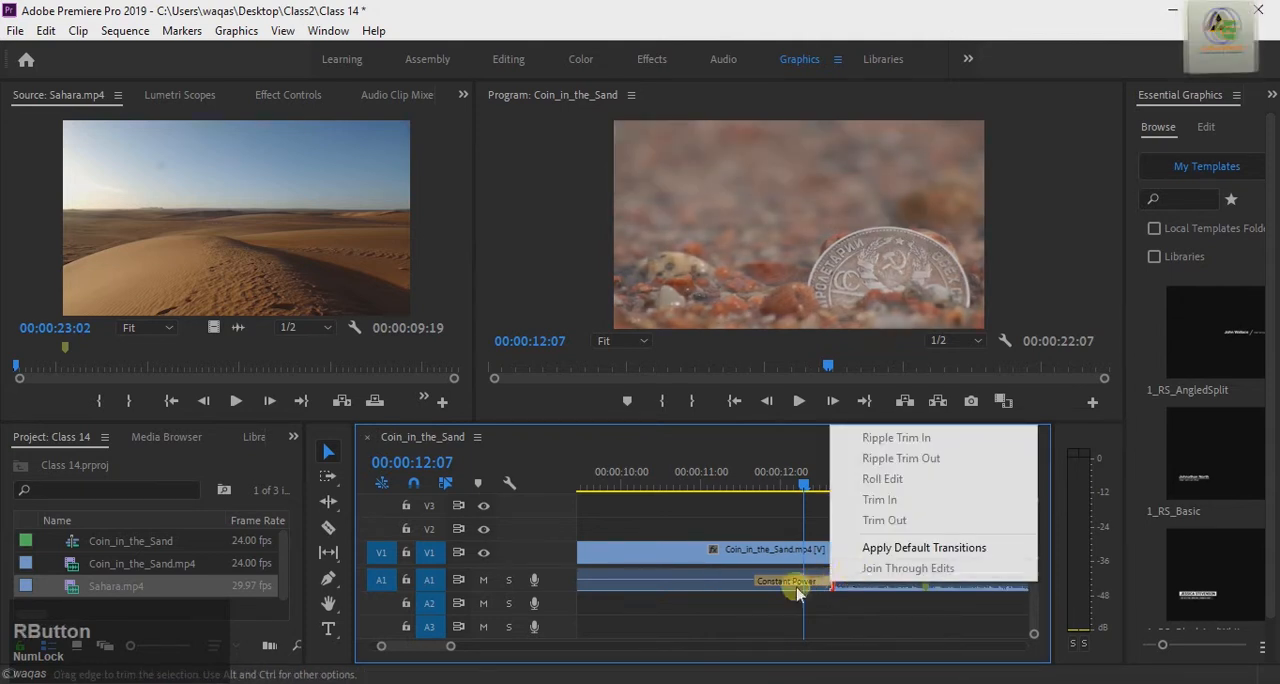
pyautogui.click(807, 582)
pyautogui.rightClick(811, 580)
pyautogui.click(872, 610)
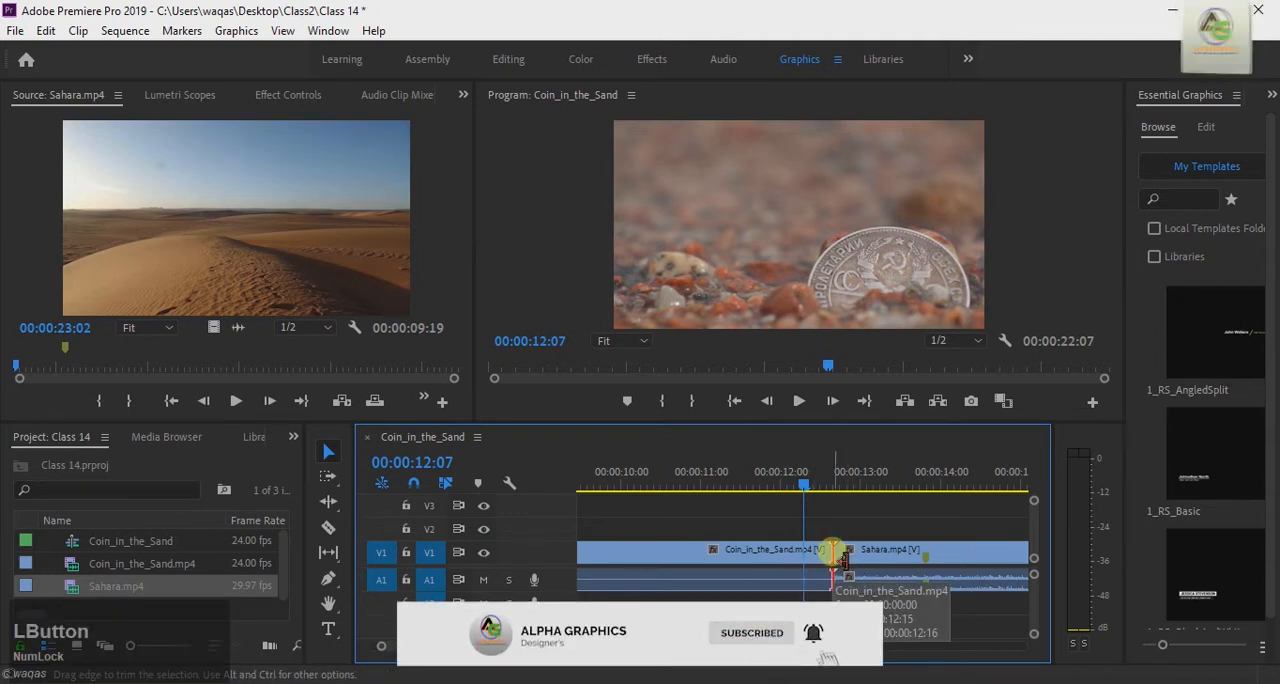
# Step: Reapply the default video and audio transitions at the cut between Coin_in_the_Sand.mp4 and Sahara.mp4, accepting repeated frames
pyautogui.rightClick(843, 556)
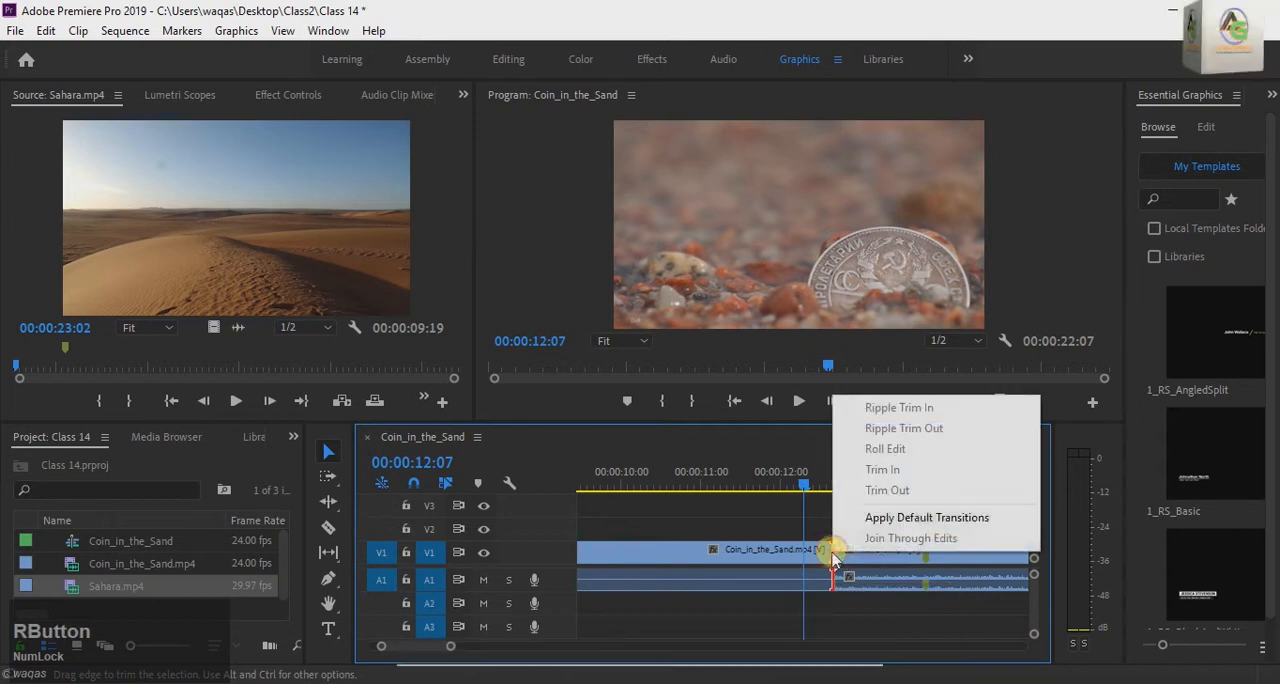
pyautogui.click(927, 520)
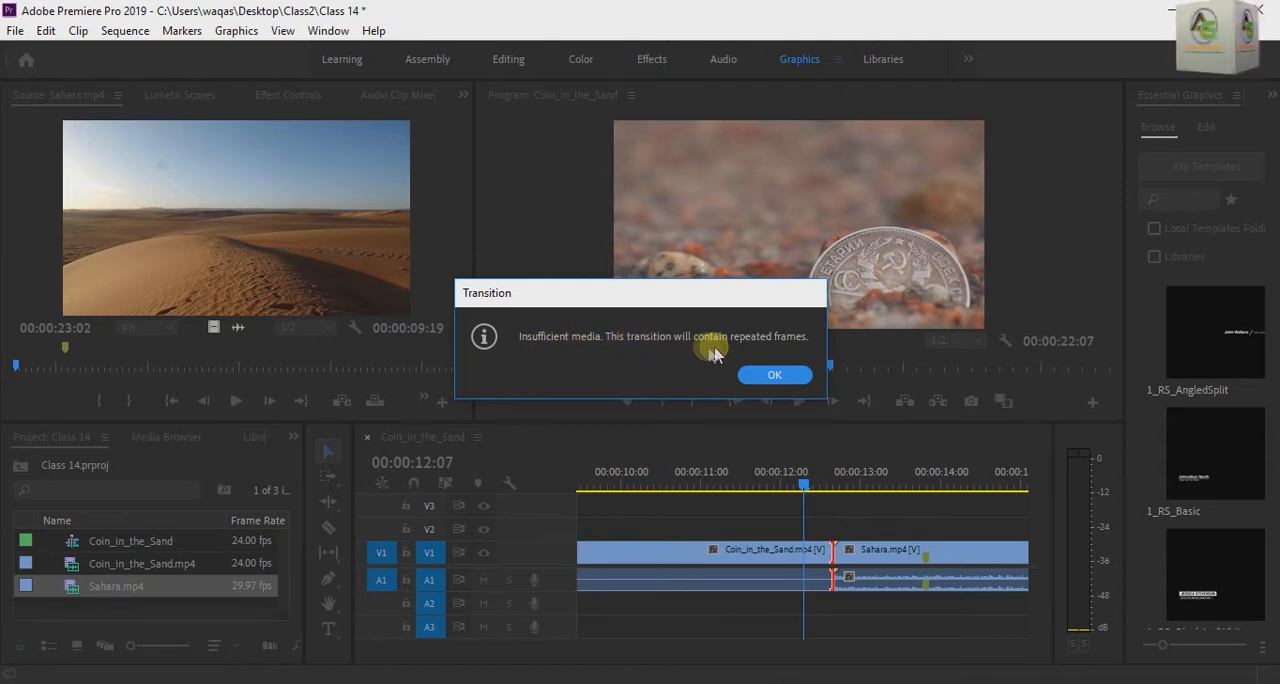
pyautogui.click(775, 376)
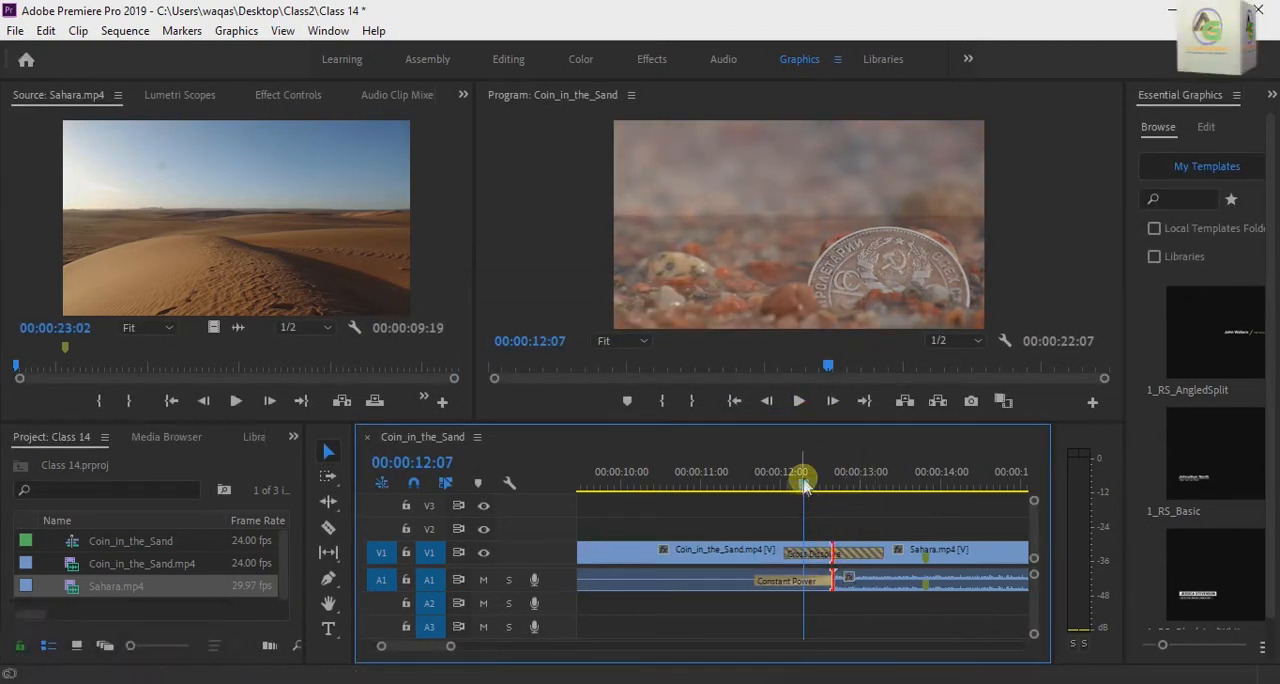
# Step: Play back the Cross Dissolve several times from just before the cut to examine the blend between the two clips
pyautogui.moveTo(806, 483); pyautogui.dragTo(740, 505)
pyautogui.press('space')
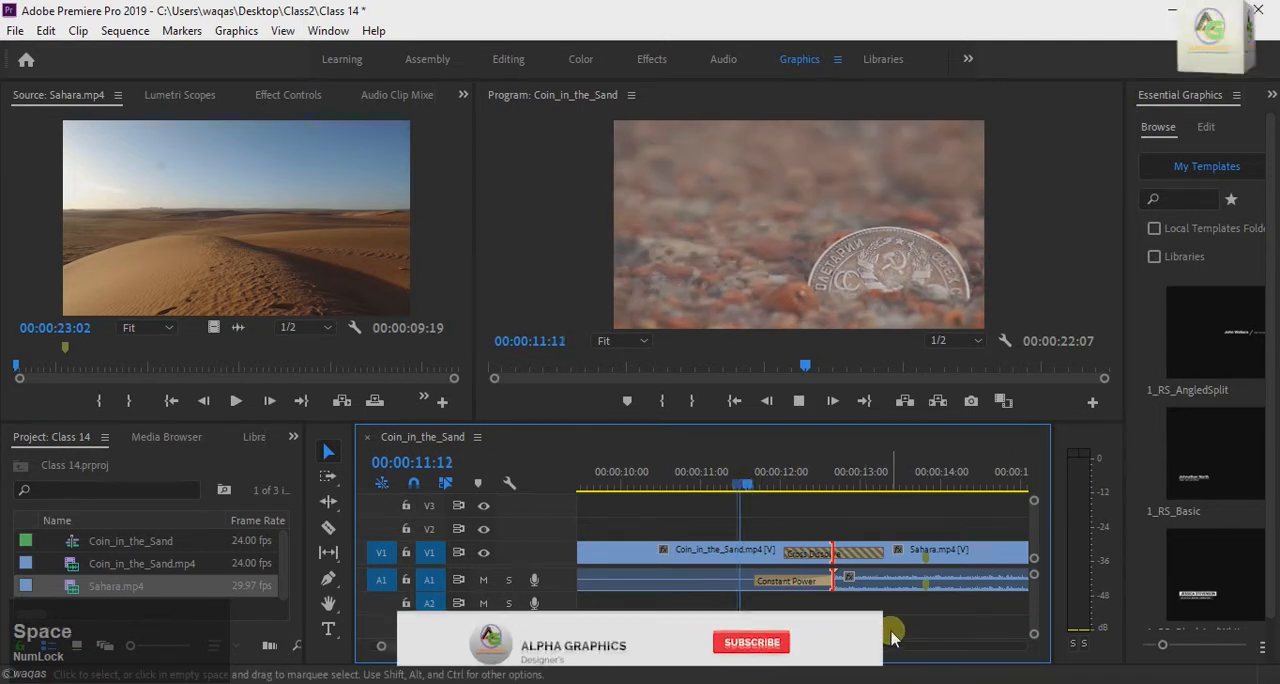
pyautogui.click(914, 488)
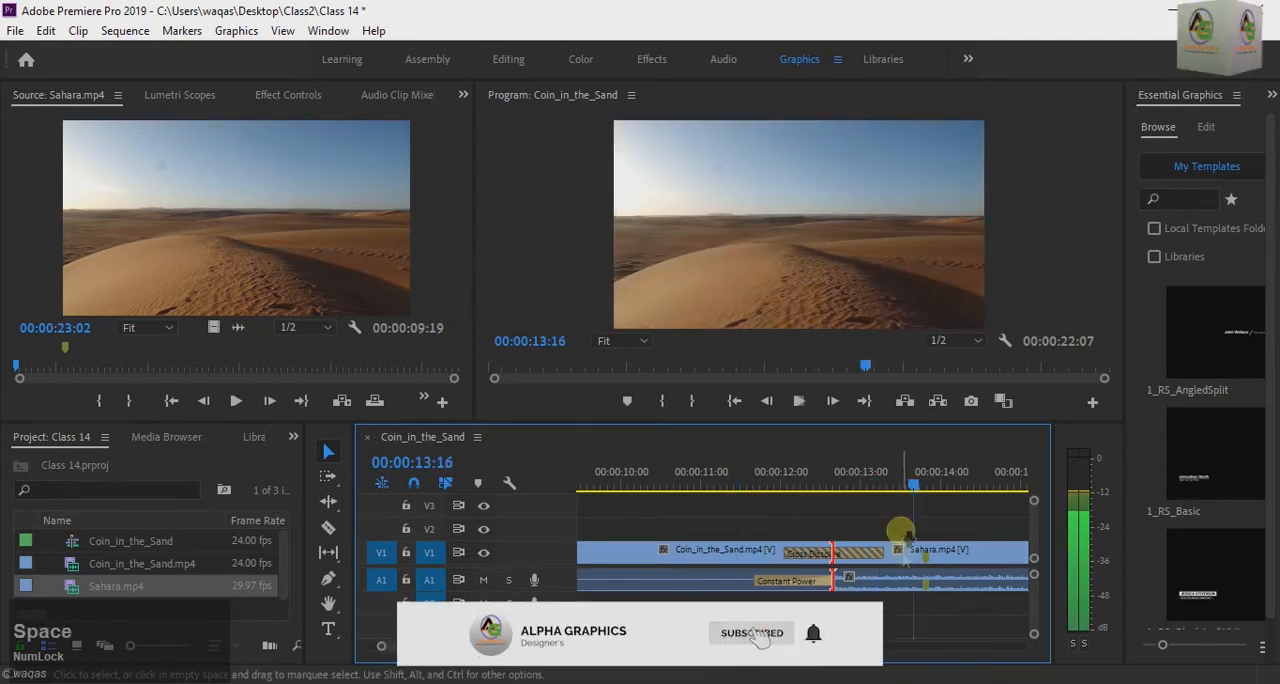
pyautogui.moveTo(922, 490); pyautogui.dragTo(756, 527)
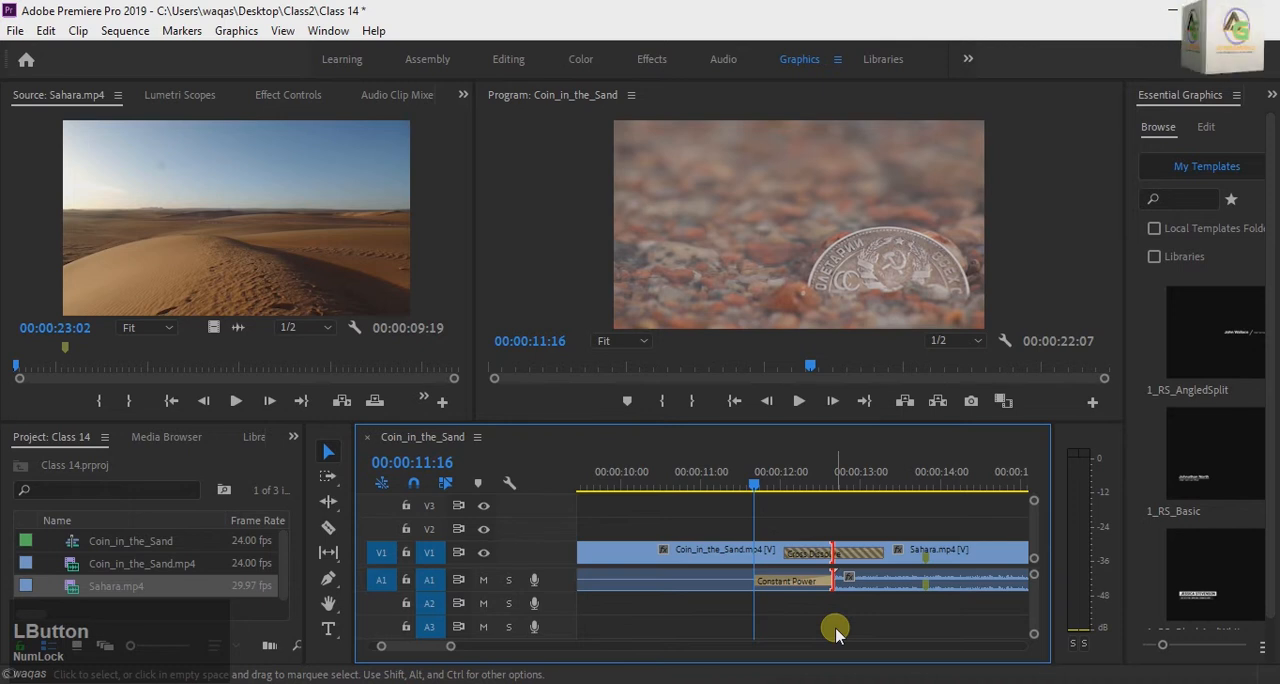
pyautogui.press('space')
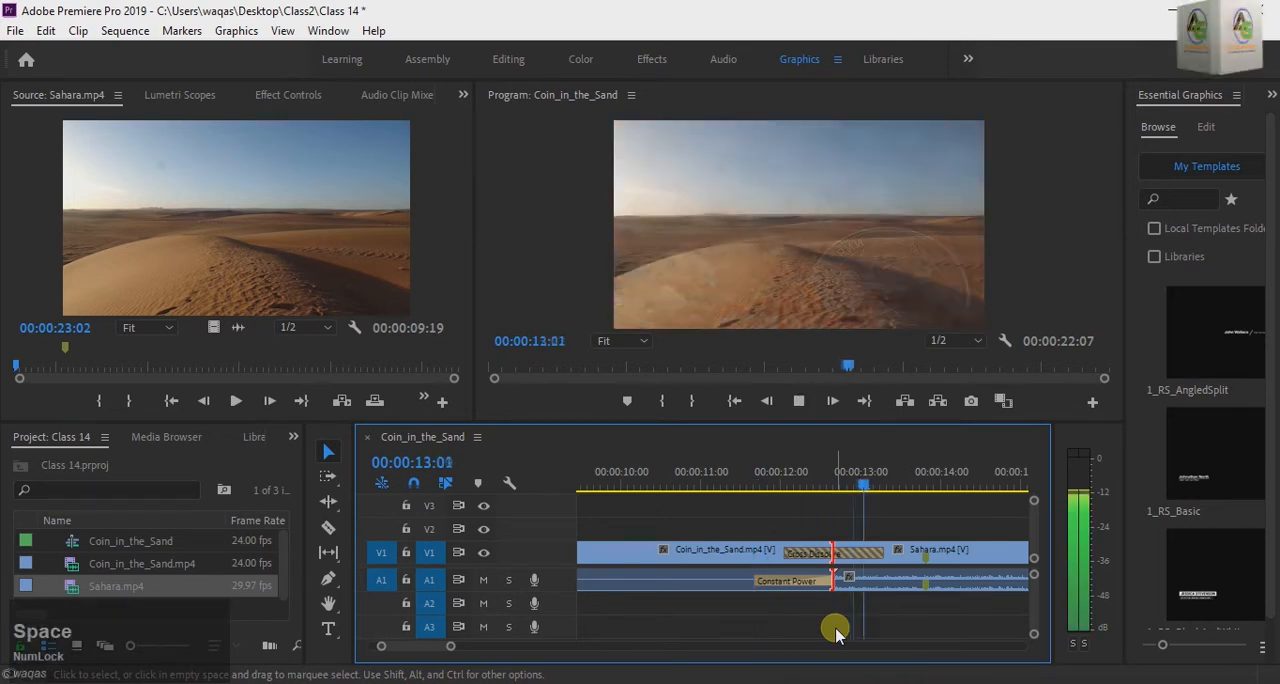
pyautogui.moveTo(910, 480); pyautogui.dragTo(754, 524)
pyautogui.press('space')
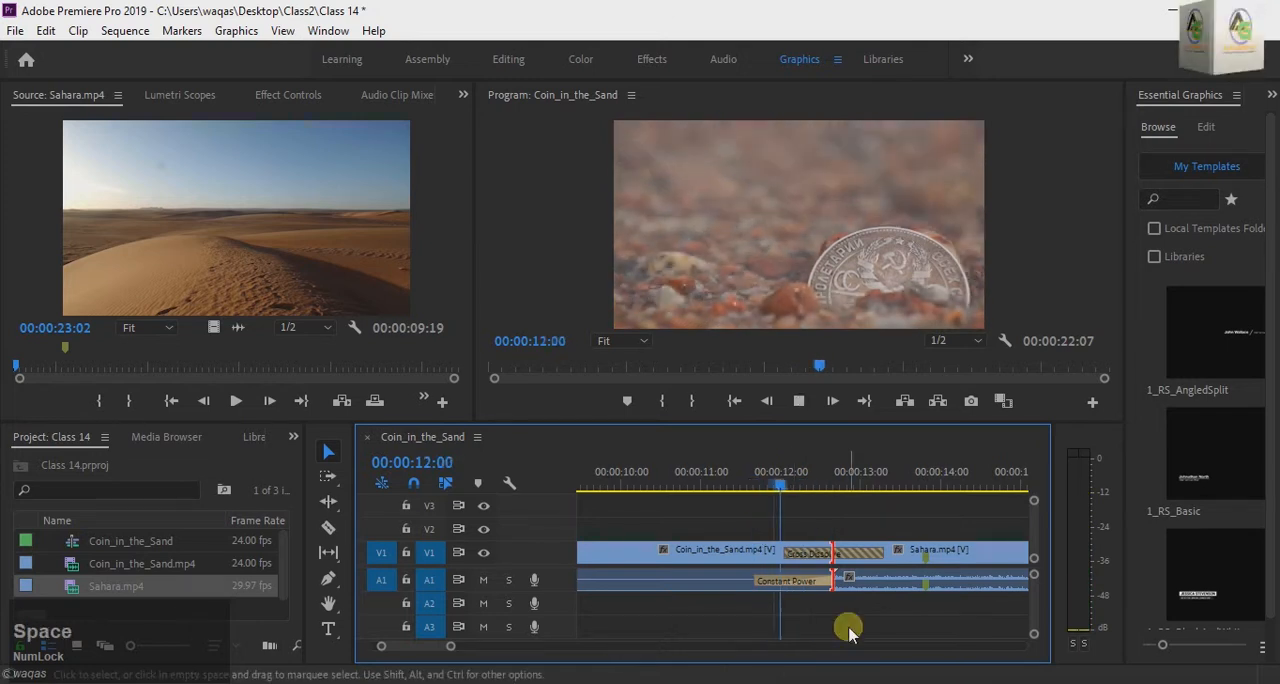
pyautogui.click(937, 480)
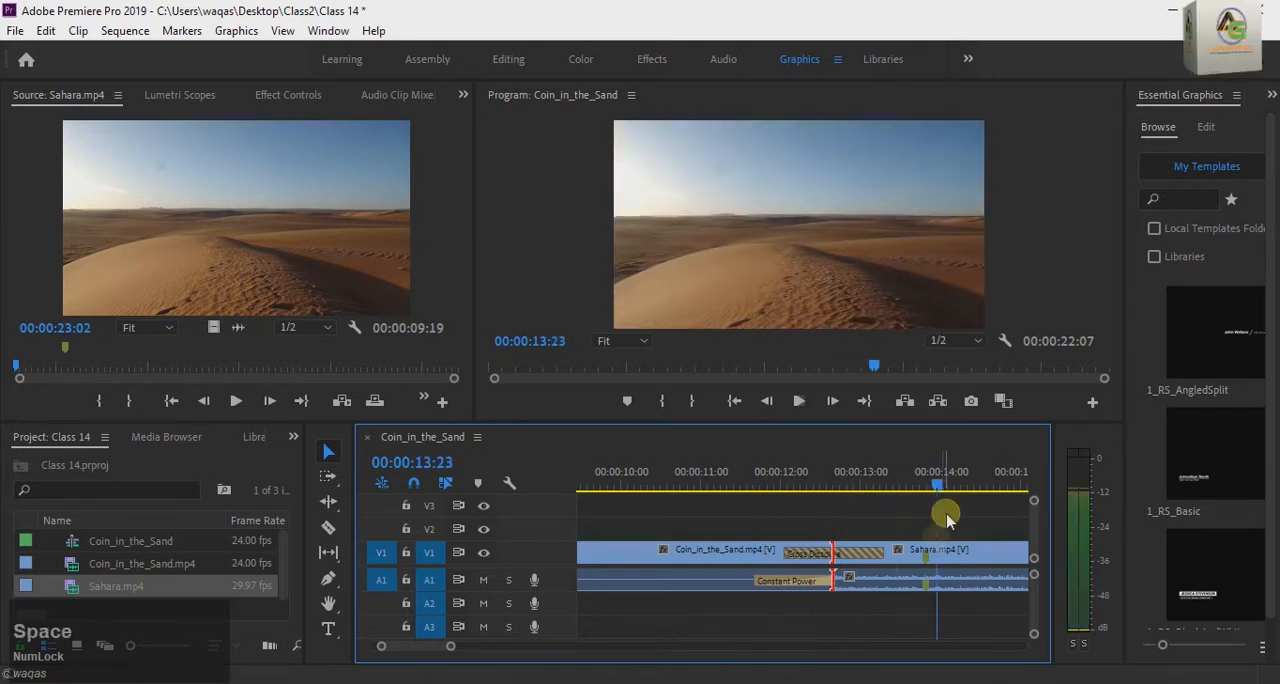
# Step: Adjust the Cross Dissolve's length by trimming its end and start edges, extending it farther over both clips
pyautogui.moveTo(937, 480); pyautogui.dragTo(770, 512)
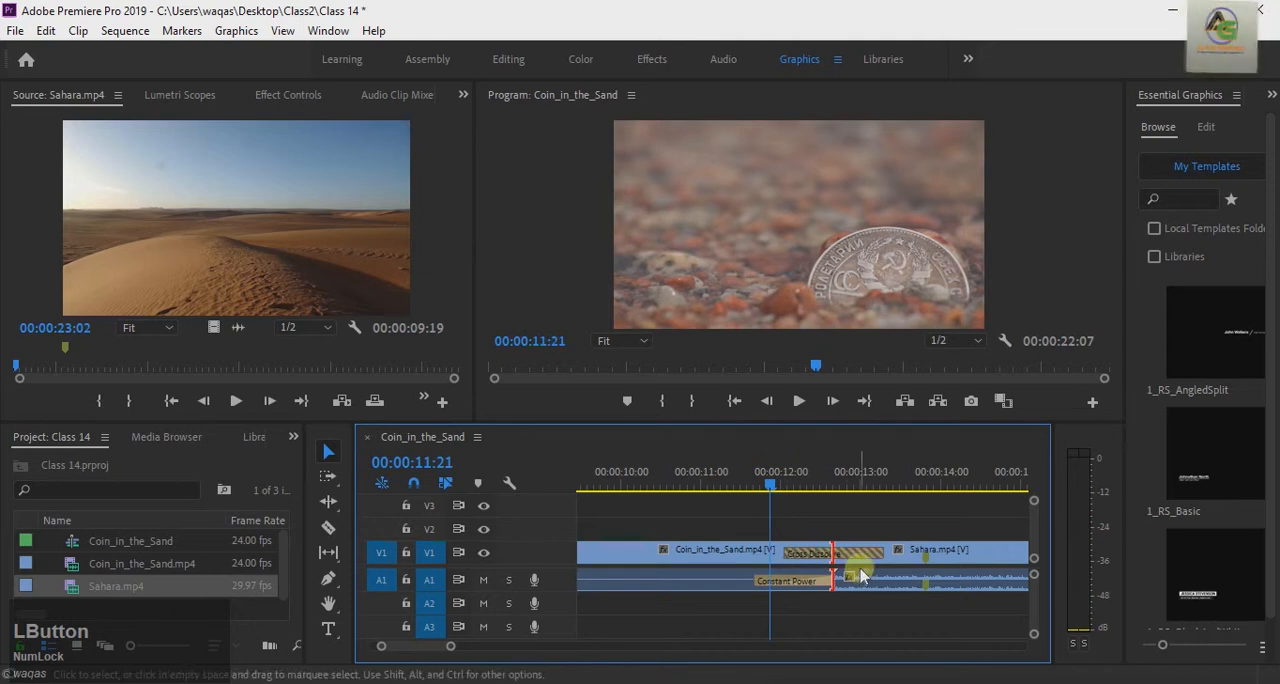
pyautogui.moveTo(884, 565); pyautogui.dragTo(852, 562)
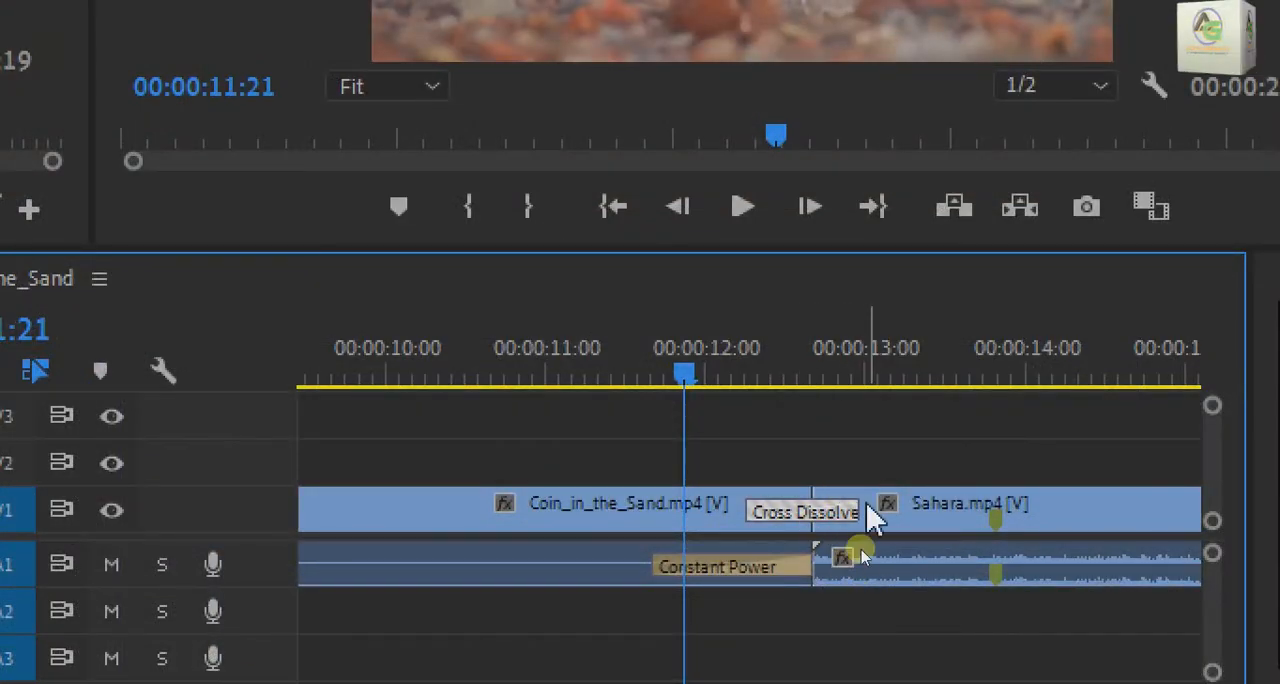
pyautogui.moveTo(858, 558); pyautogui.dragTo(955, 555)
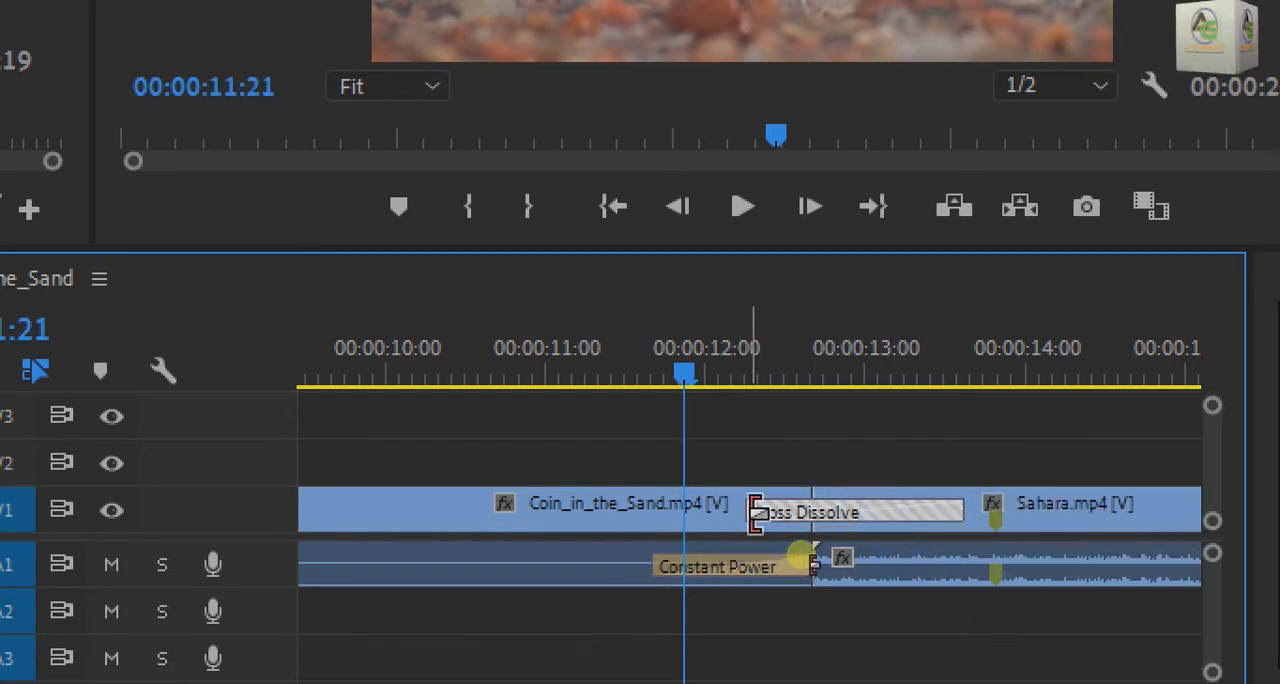
pyautogui.moveTo(754, 512); pyautogui.dragTo(720, 530)
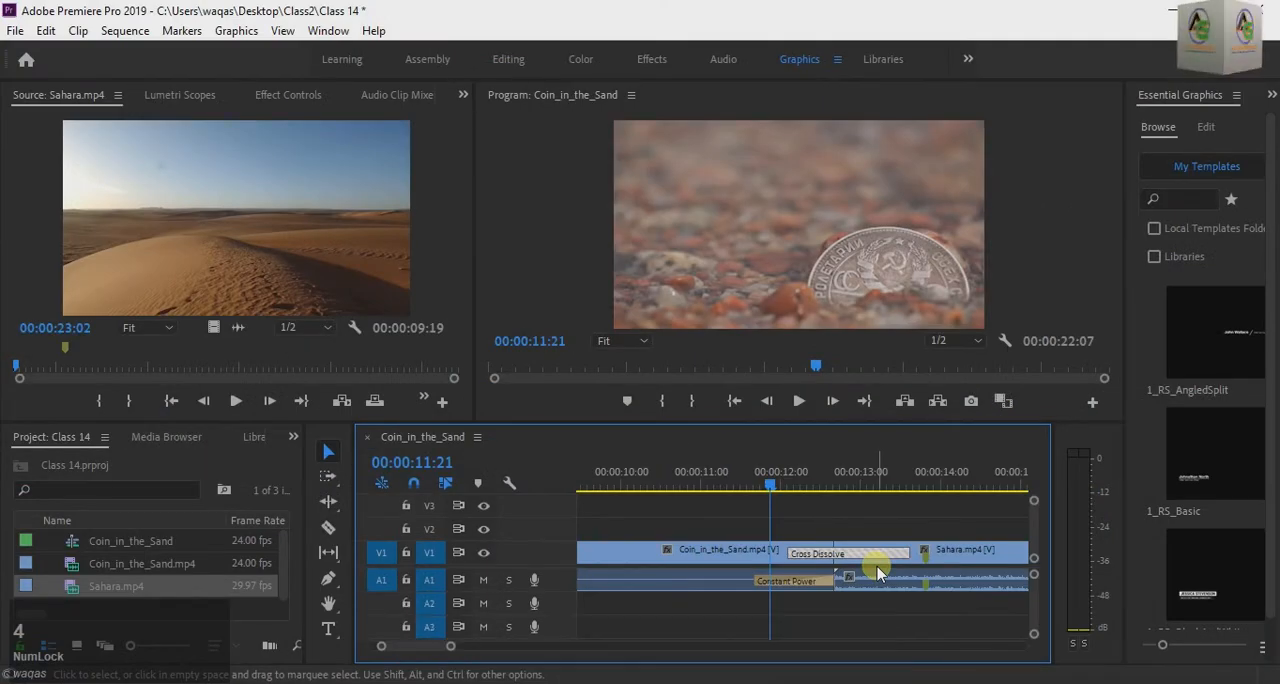
# Step: Play back the lengthened Cross Dissolve and inspect the blended frame at 00:00:12:18
pyautogui.press('space')
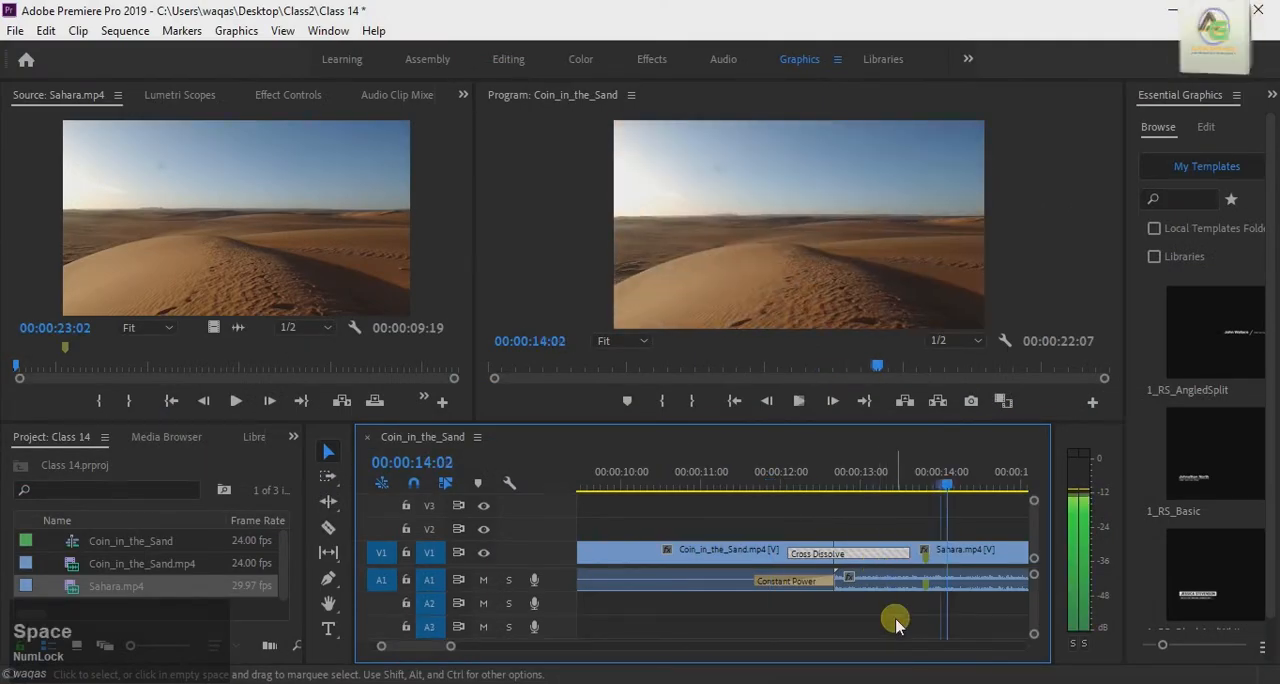
pyautogui.press('space')
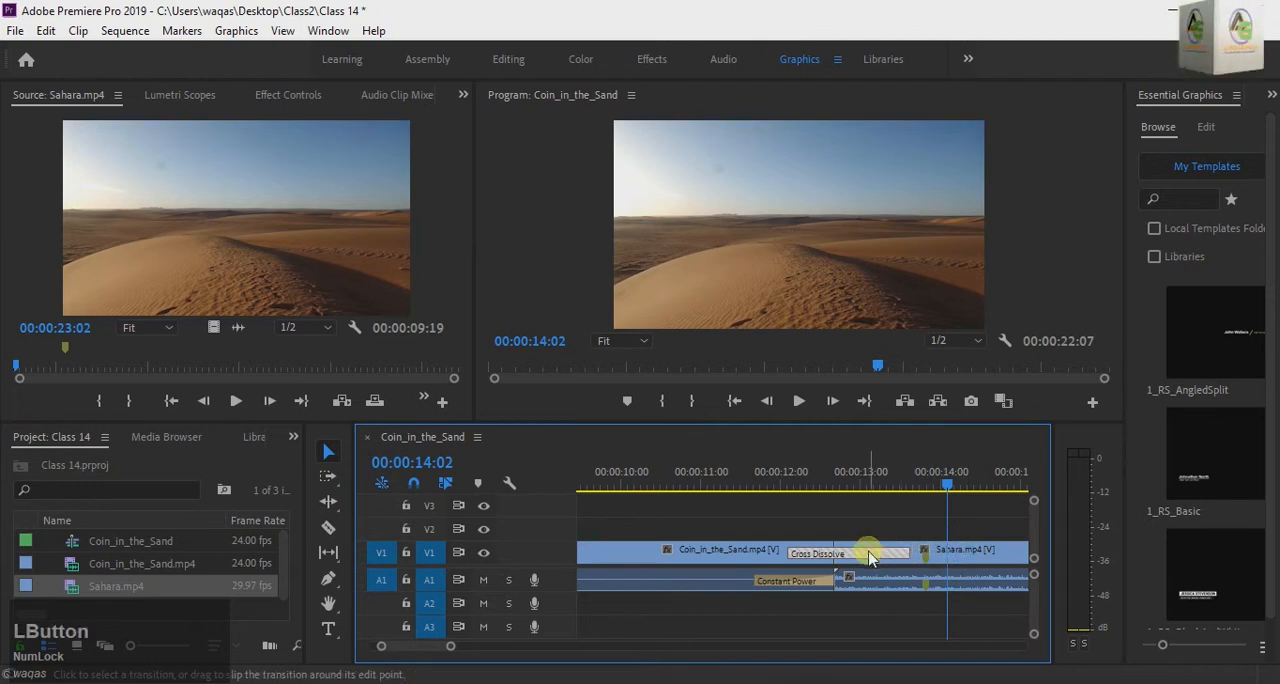
pyautogui.click(841, 484)
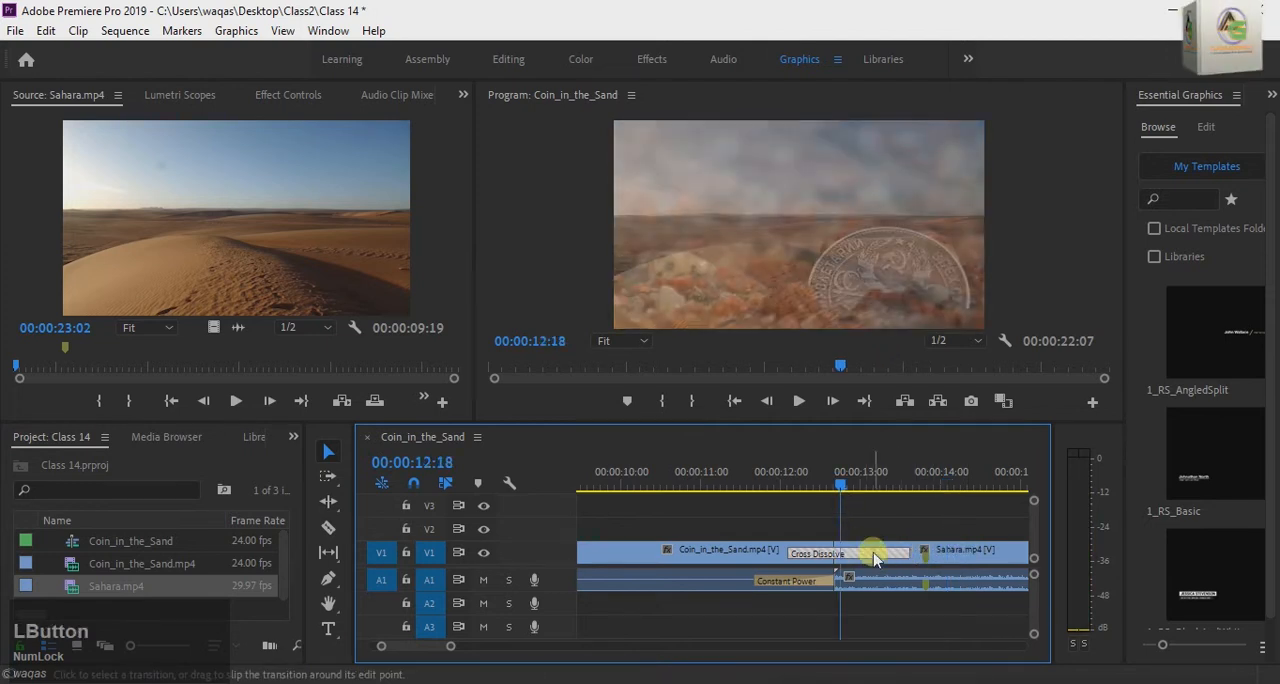
# Step: Remove the Cross Dissolve and Constant Power transitions from the cut and park the playhead at 00:00:12:14
pyautogui.doubleClick(874, 558)
pyautogui.click(720, 365)
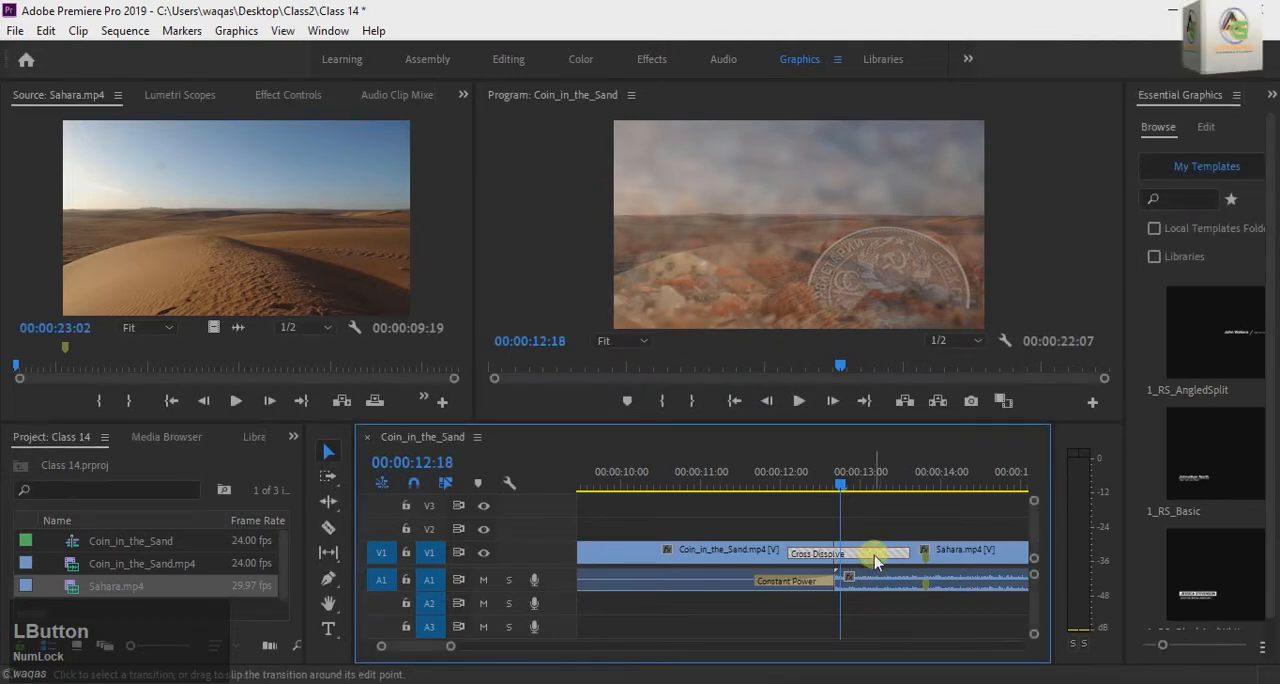
pyautogui.press('Delete')
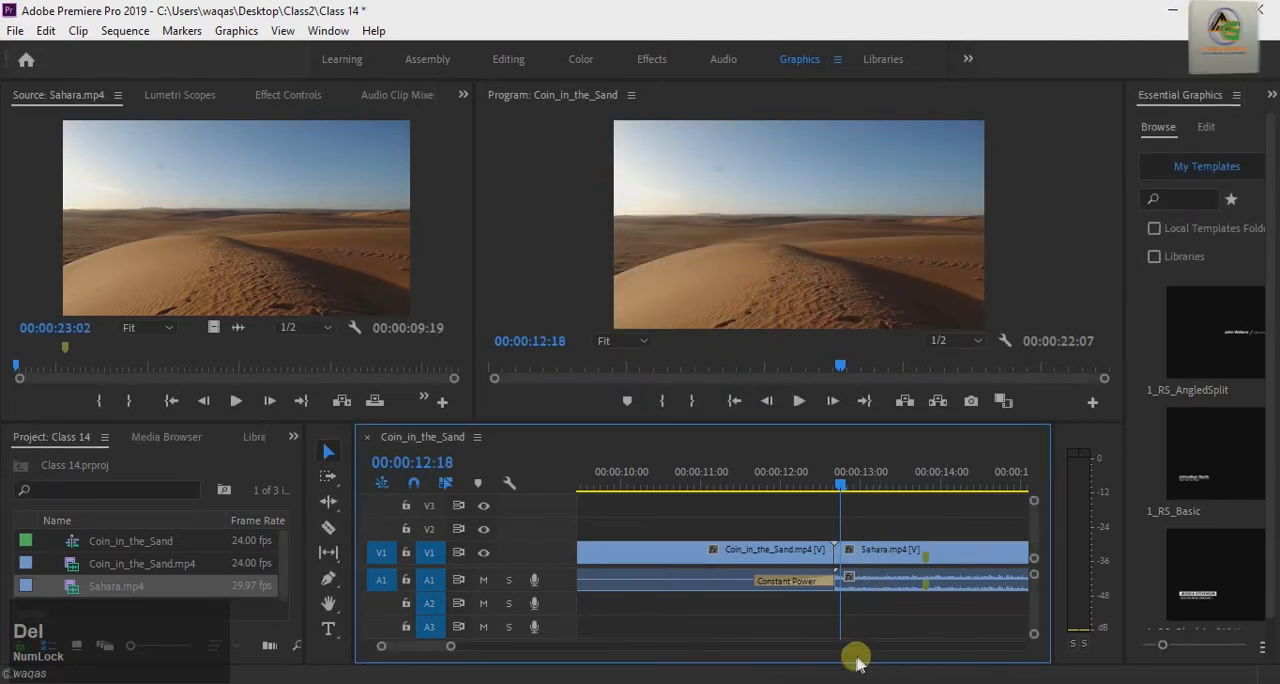
pyautogui.click(798, 583)
pyautogui.rightClick(798, 583)
pyautogui.click(830, 604)
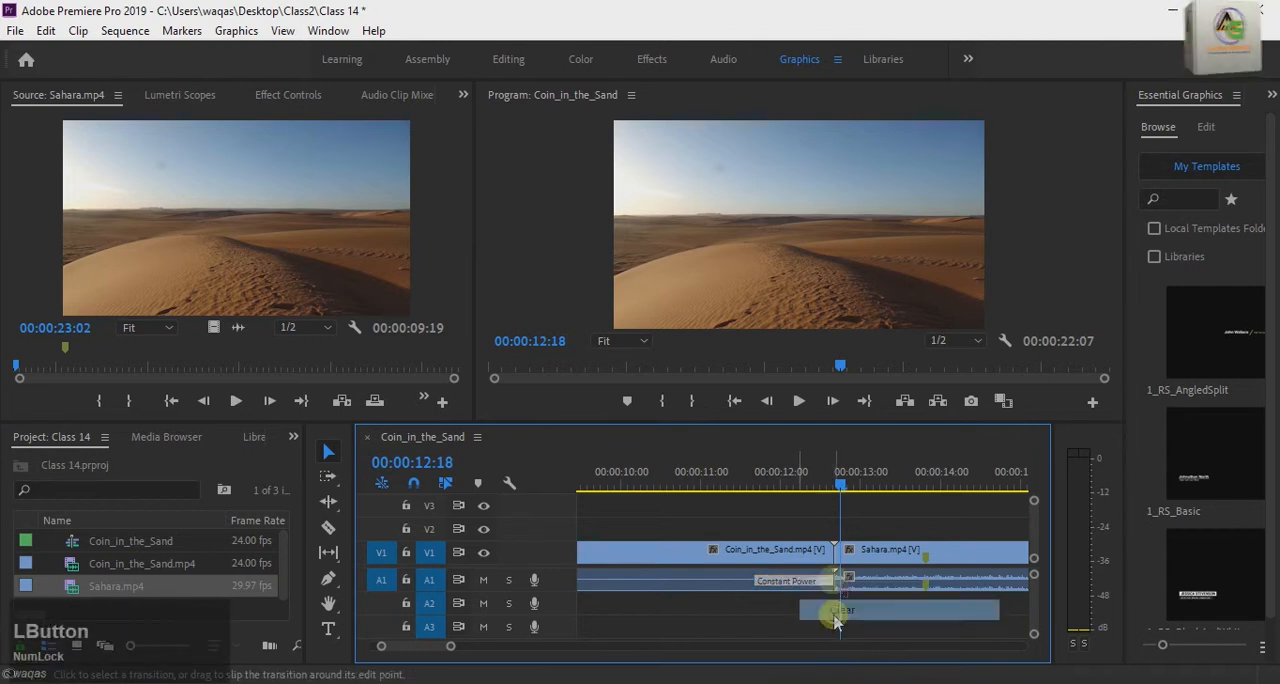
pyautogui.moveTo(841, 486); pyautogui.dragTo(828, 490)
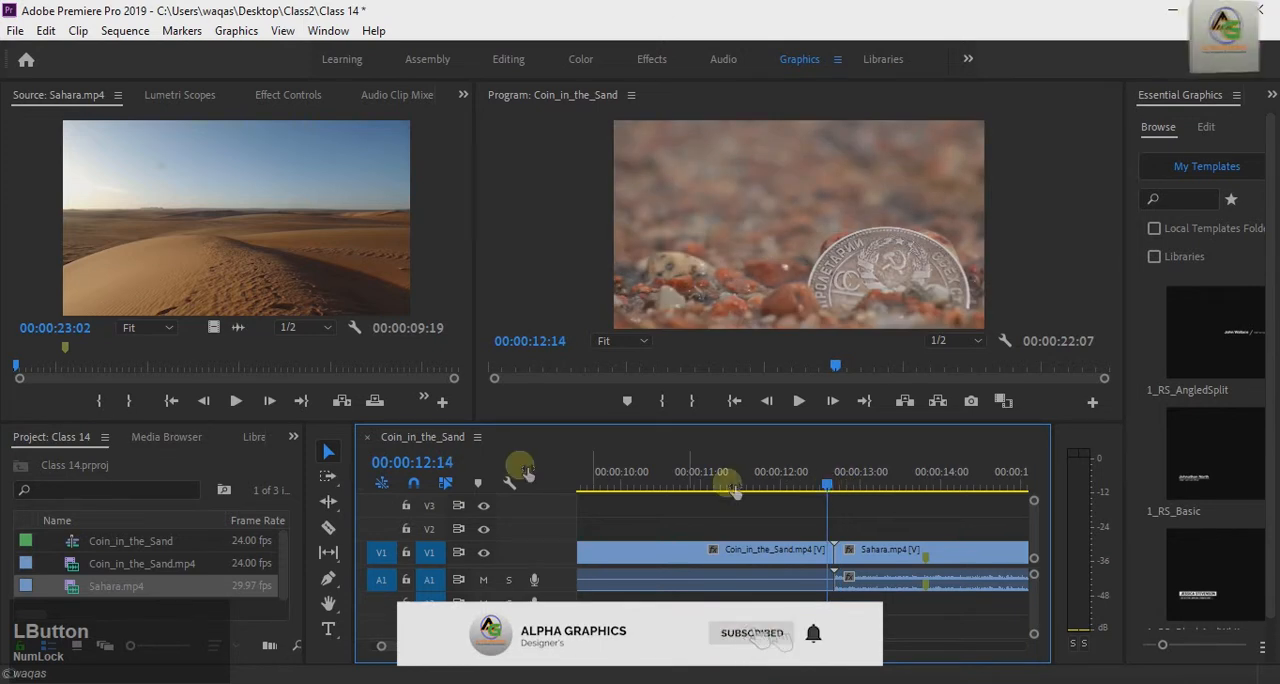
# Step: Show the available effects and expand the Dissolve category within Video Transitions
pyautogui.click(294, 439)
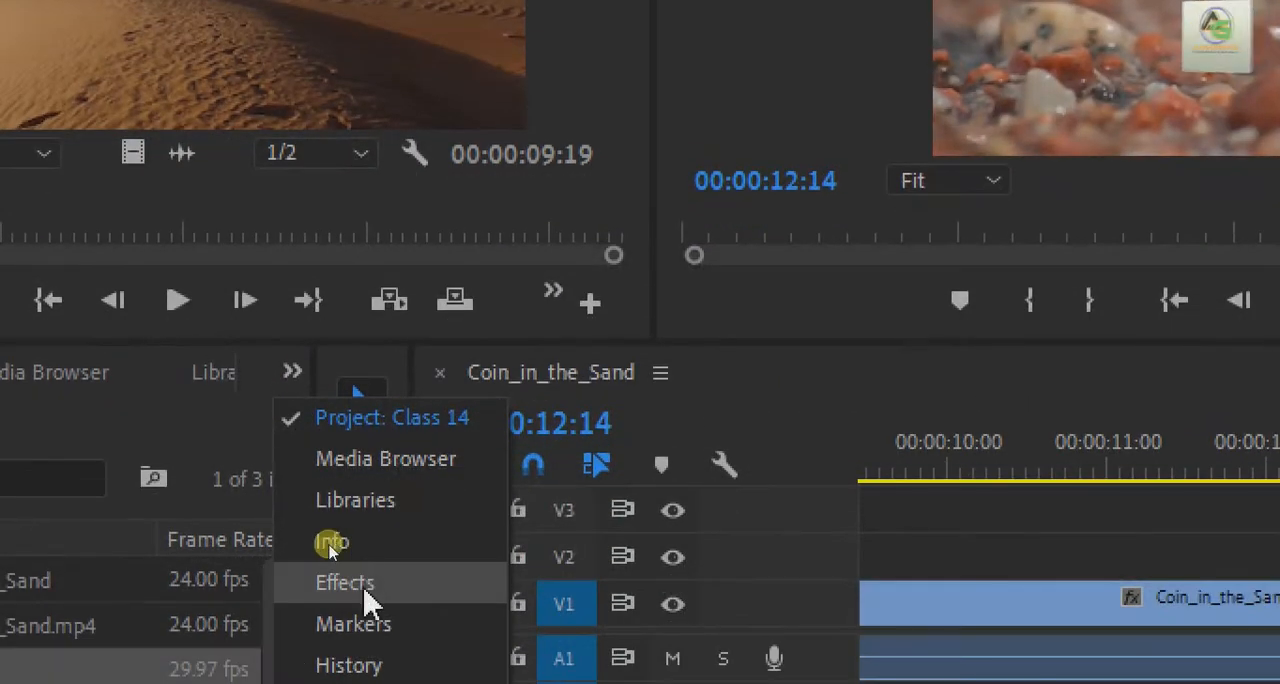
pyautogui.click(363, 588)
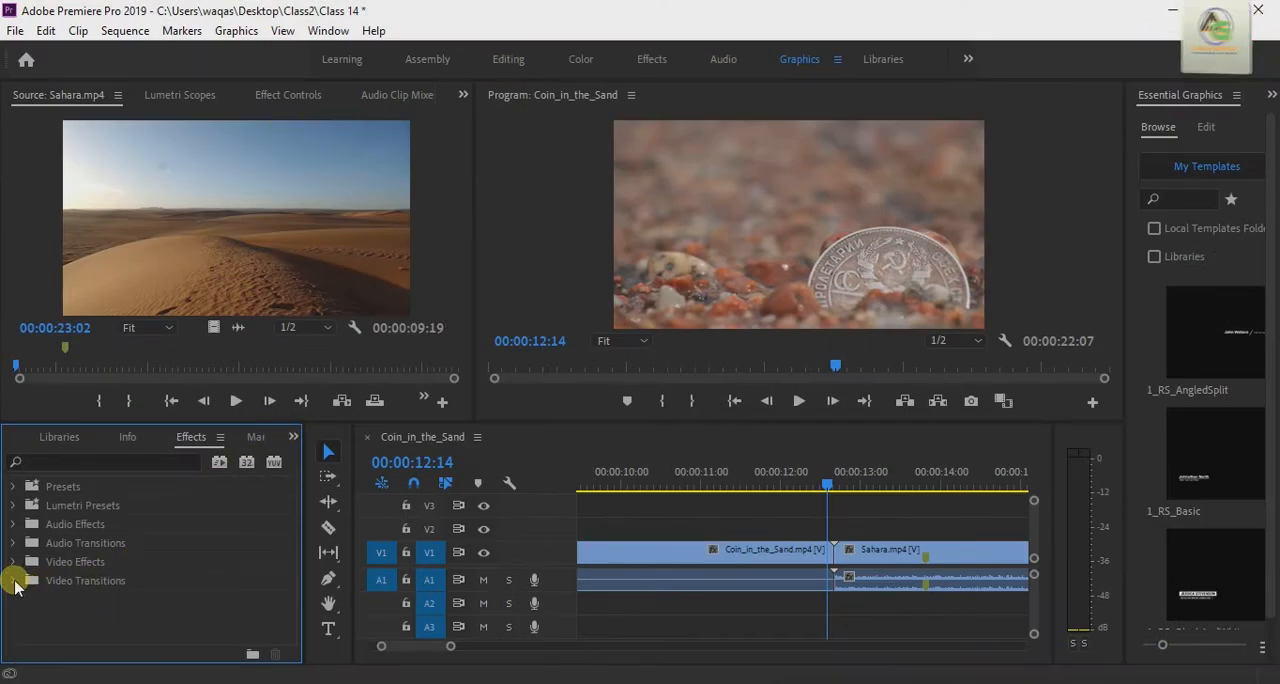
pyautogui.hotkey('ctrl', '4')
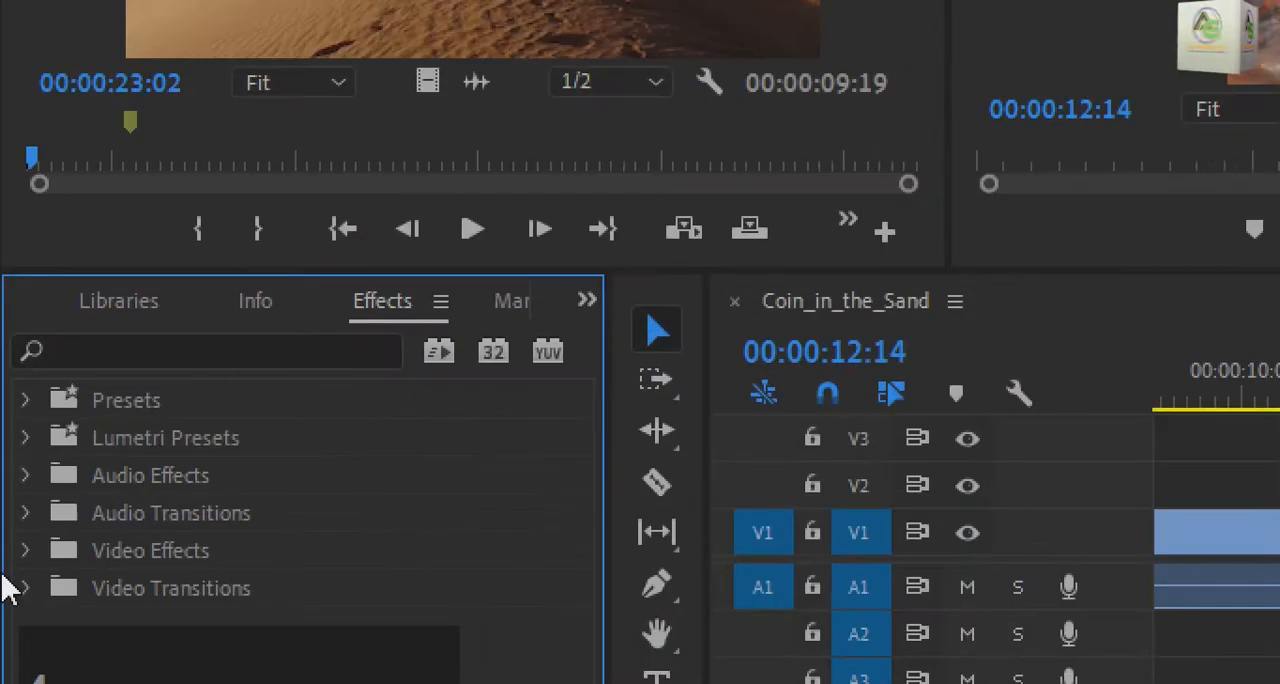
pyautogui.click(24, 588)
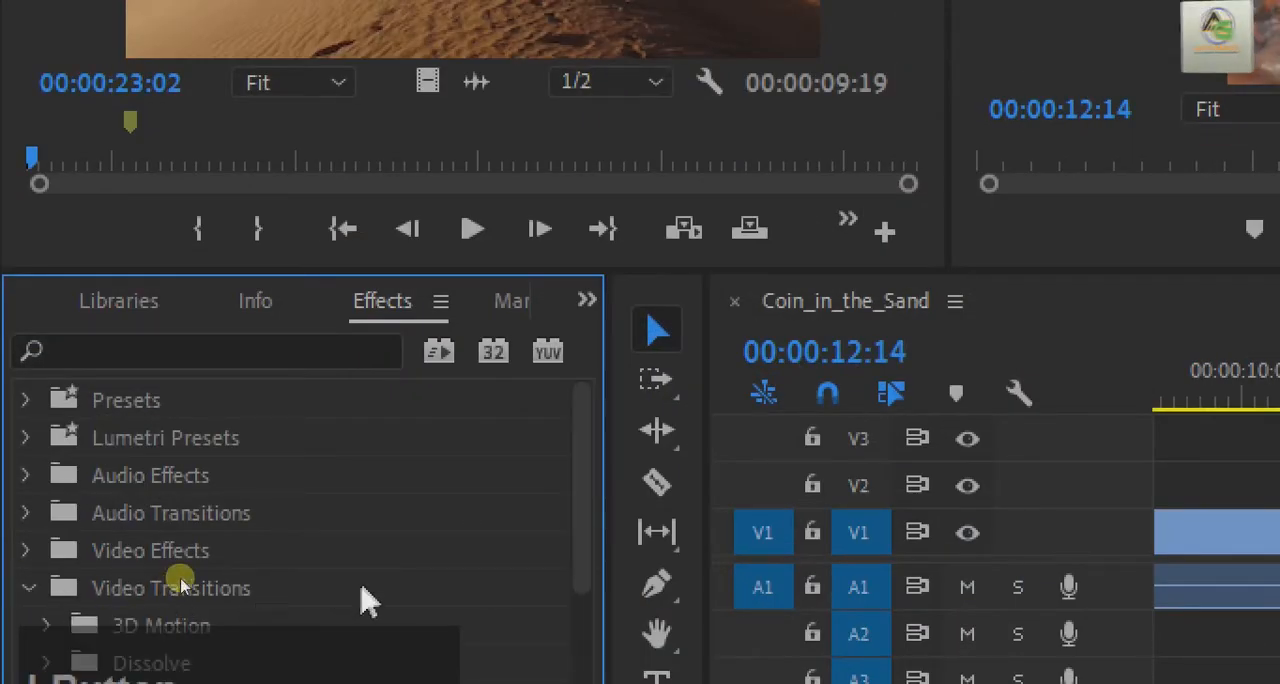
pyautogui.scroll(-2, 345, 603)
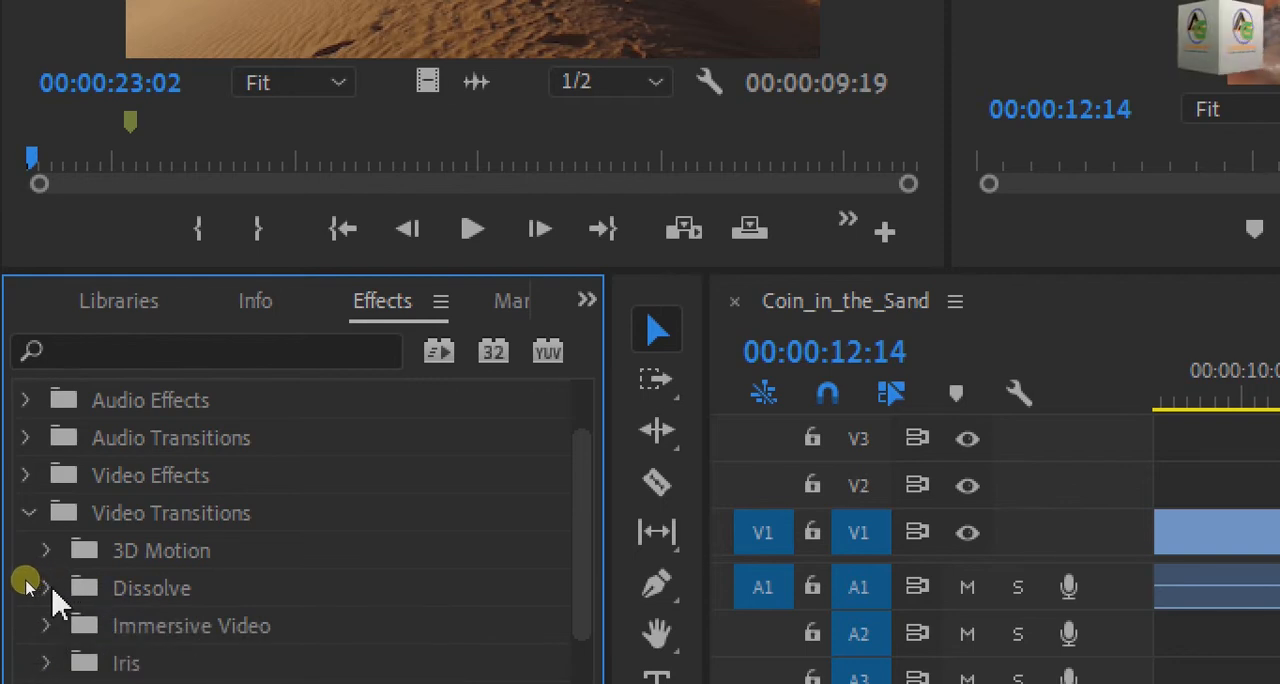
pyautogui.click(47, 589)
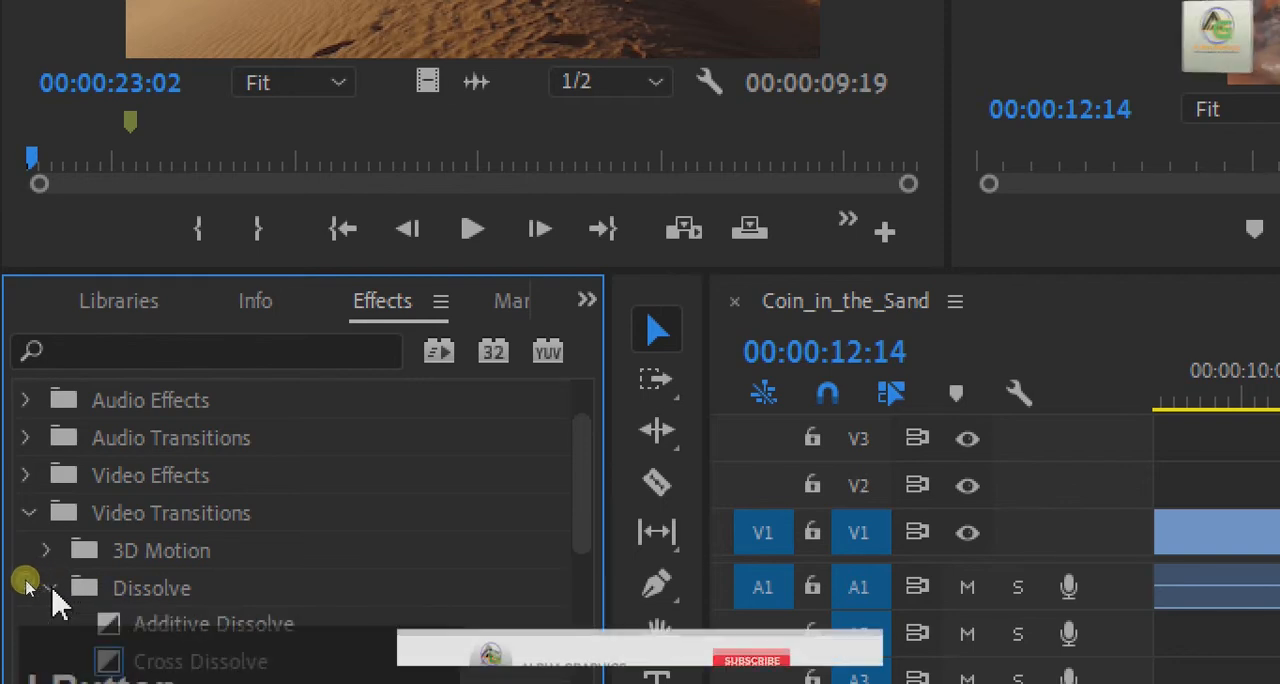
pyautogui.scroll(-2, 262, 648)
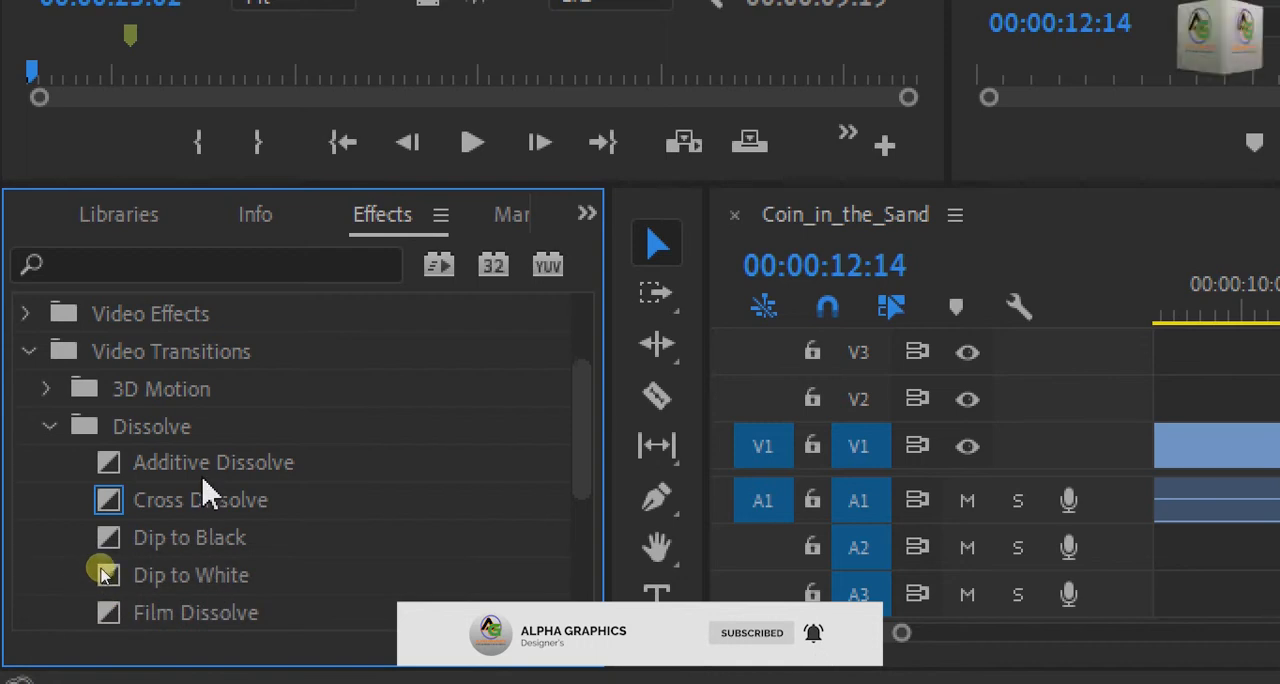
pyautogui.scroll(-2, 175, 555)
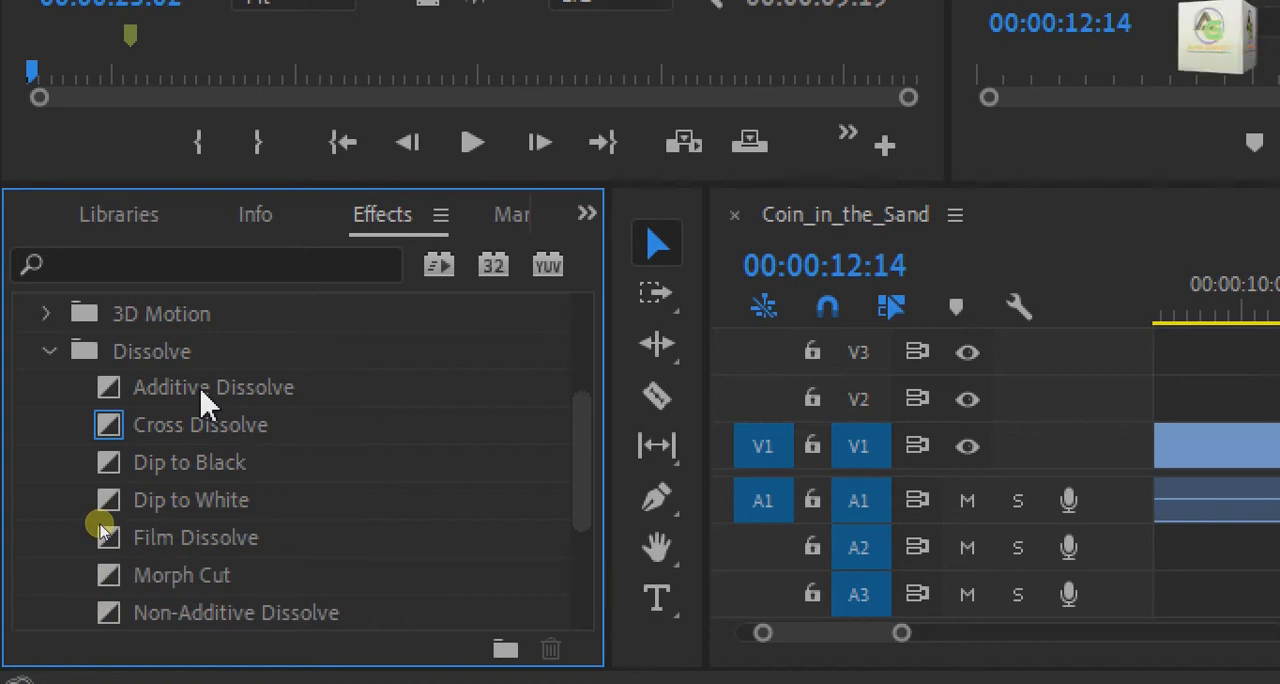
pyautogui.hotkey('ctrl', '4')
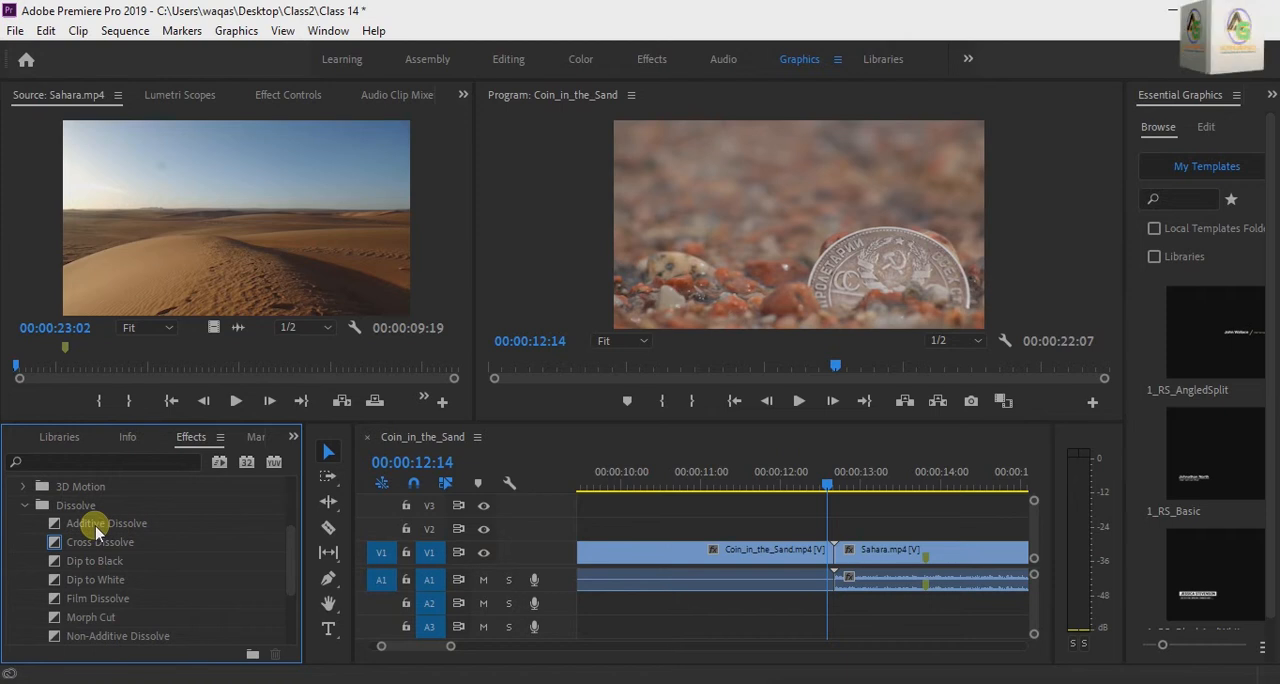
# Step: Apply Additive Dissolve to the cut between Coin_in_the_Sand.mp4 and Sahara.mp4, accepting repeated frames
pyautogui.click(97, 527)
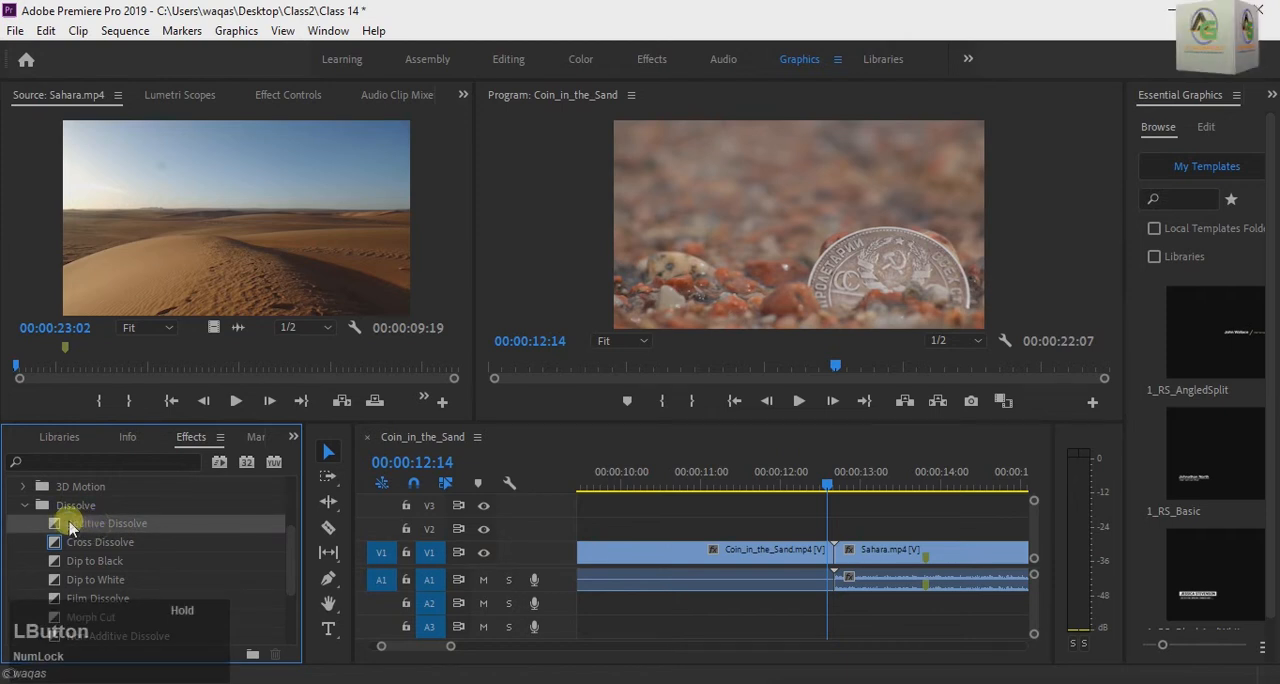
pyautogui.moveTo(80, 530); pyautogui.dragTo(838, 580)
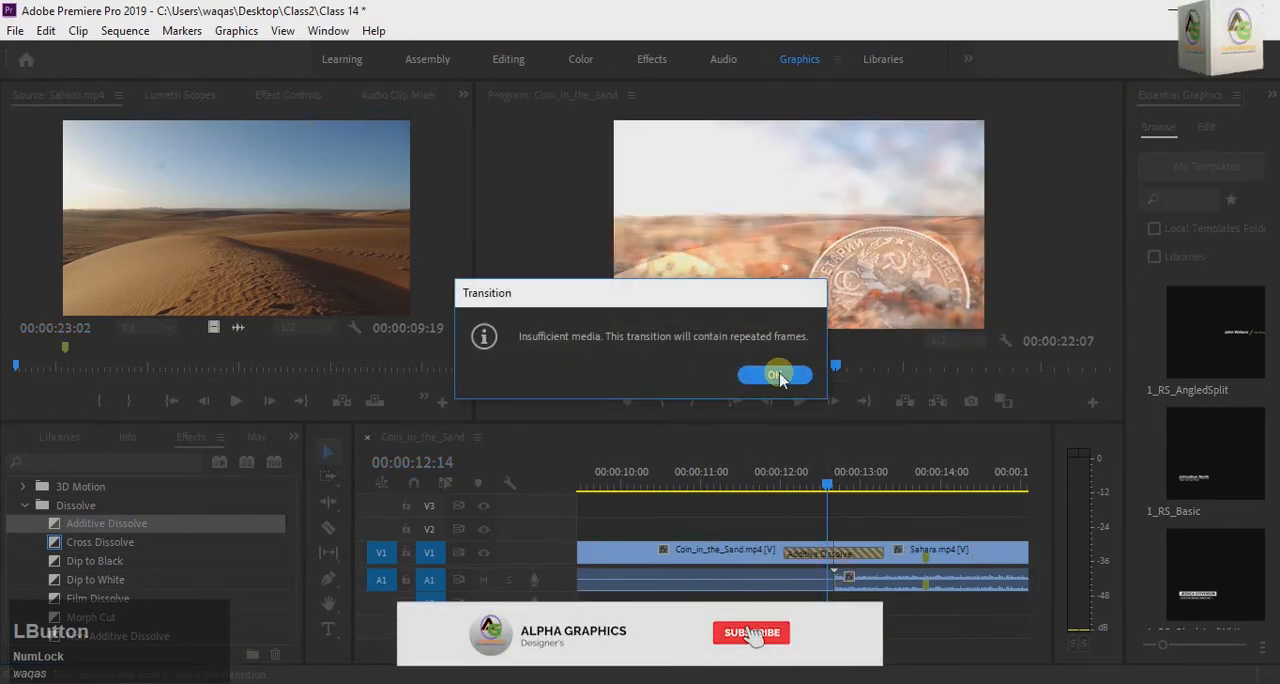
pyautogui.click(777, 375)
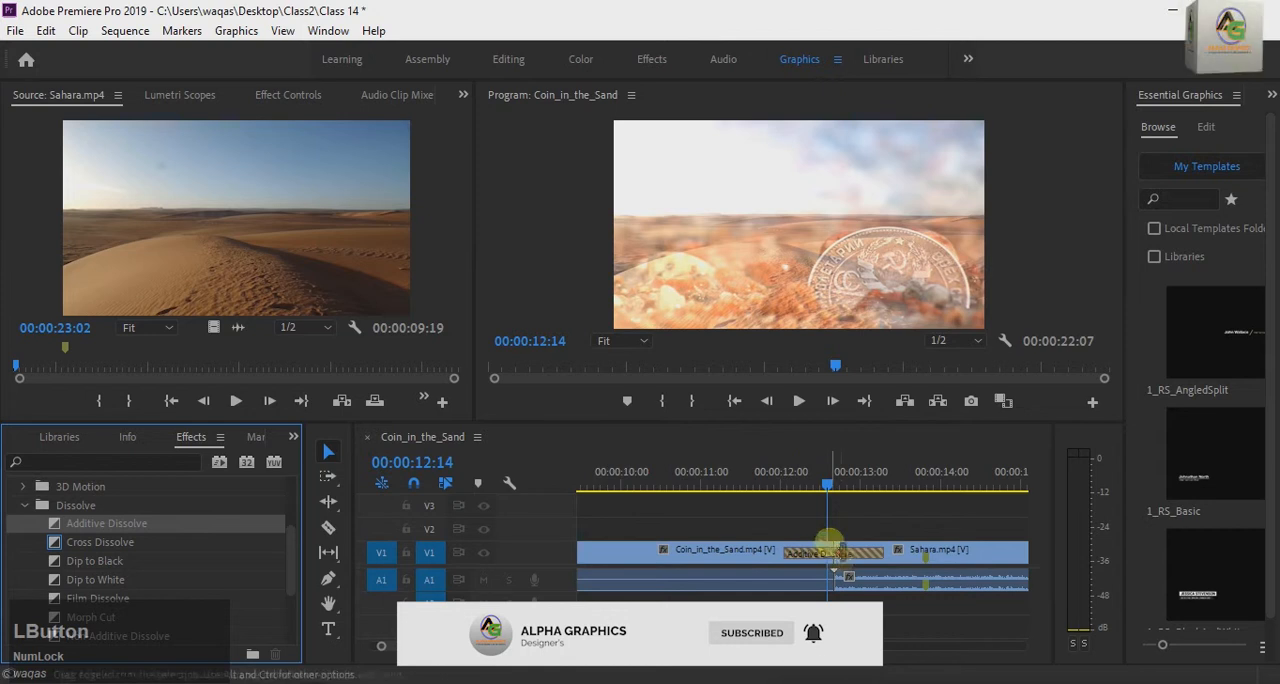
# Step: Play back the Additive Dissolve from 00:00:11:14 and return the playhead to 00:00:11:22, just before the transition
pyautogui.moveTo(830, 486); pyautogui.dragTo(755, 503)
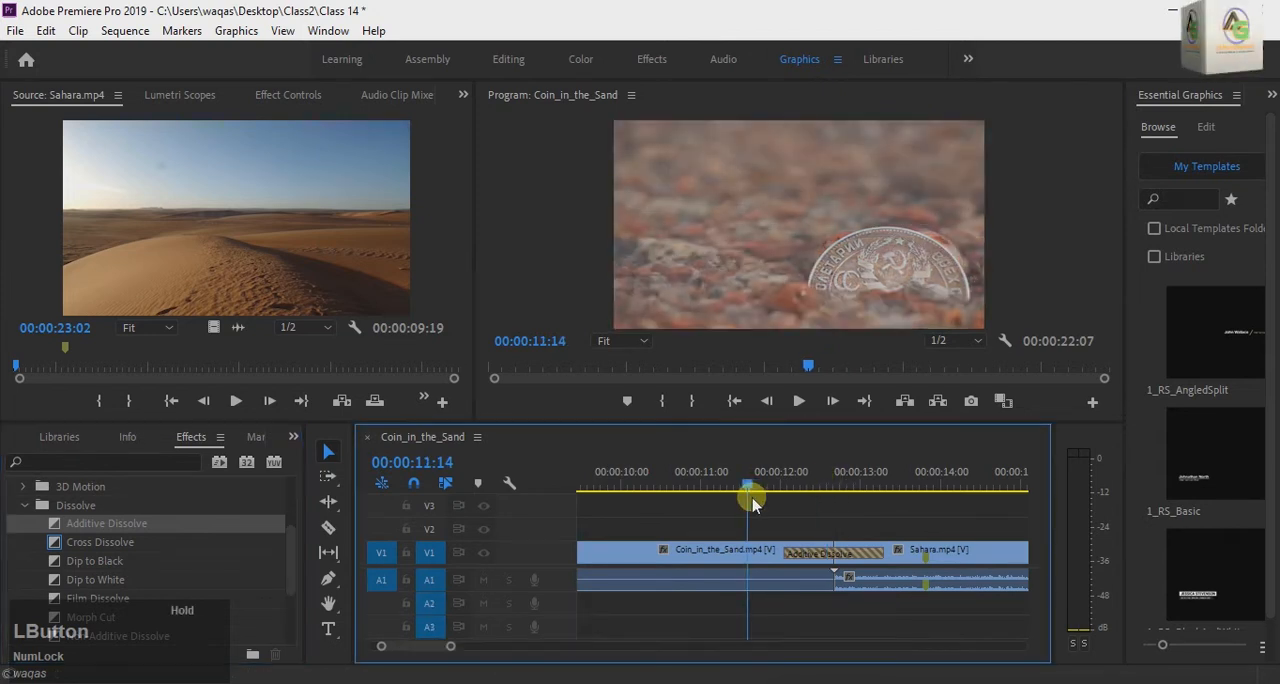
pyautogui.press('space')
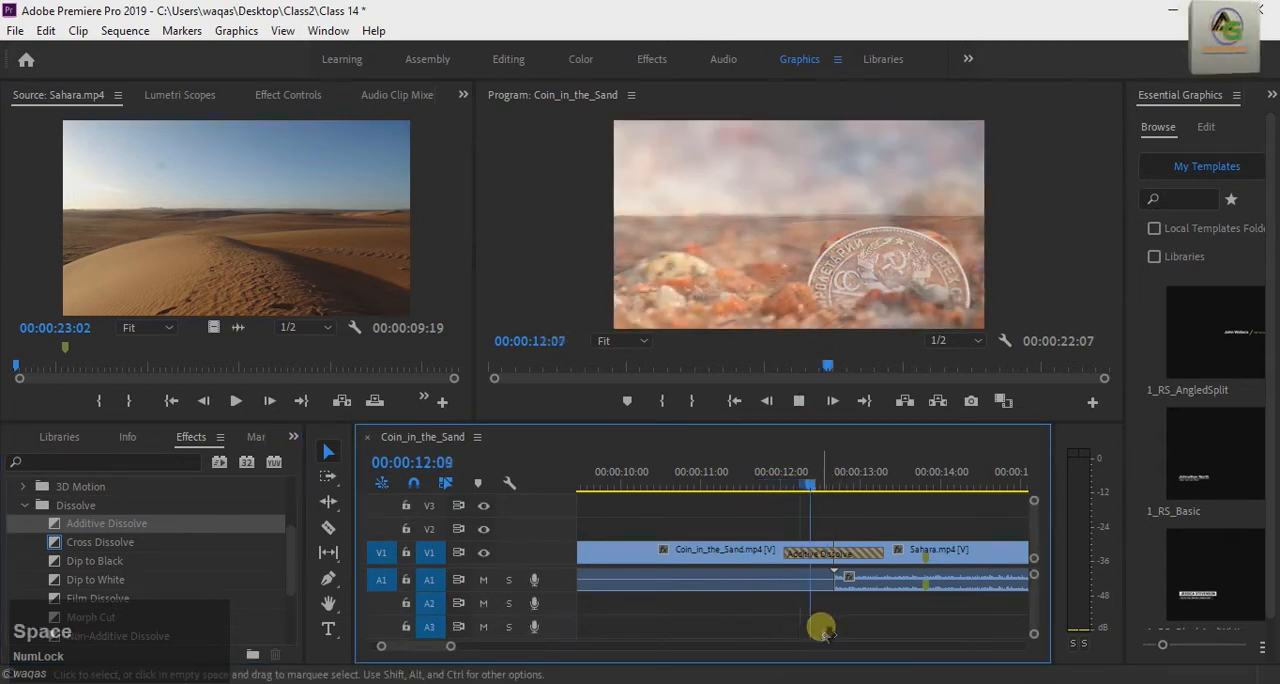
pyautogui.moveTo(914, 487); pyautogui.dragTo(772, 514)
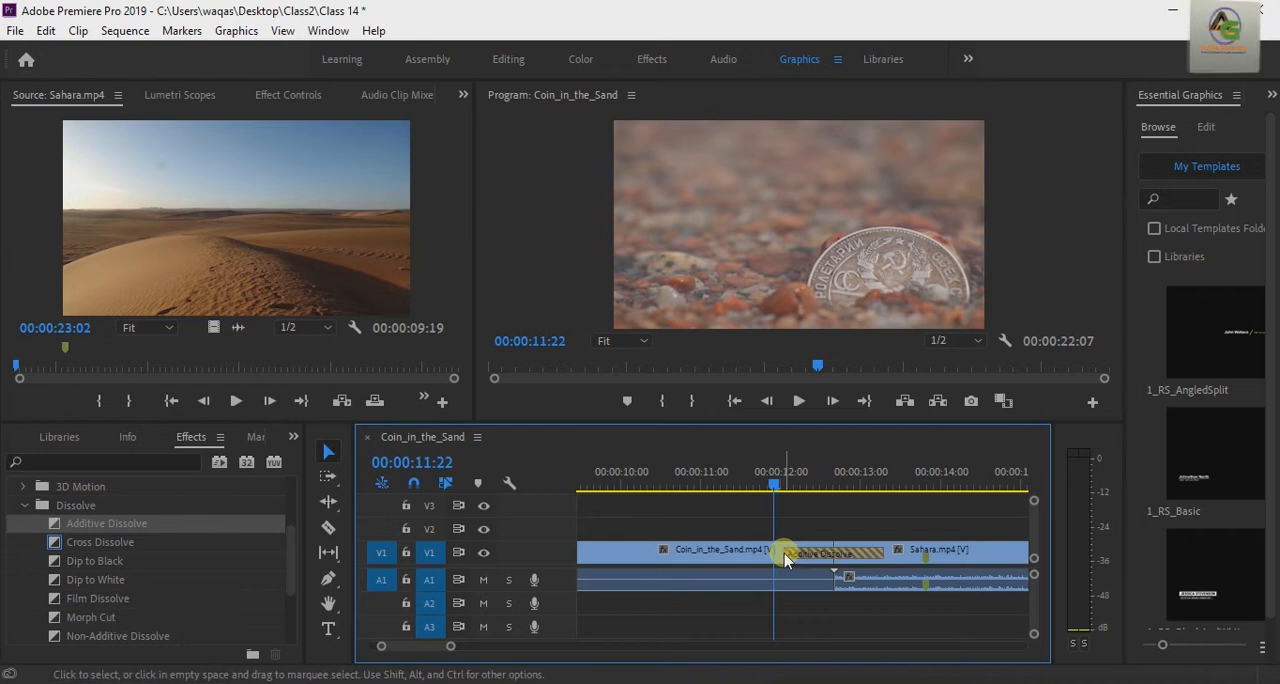
# Step: Shorten the Additive Dissolve on both sides of the cut and play it back from 00:00:12:05
pyautogui.moveTo(786, 560); pyautogui.dragTo(866, 560)
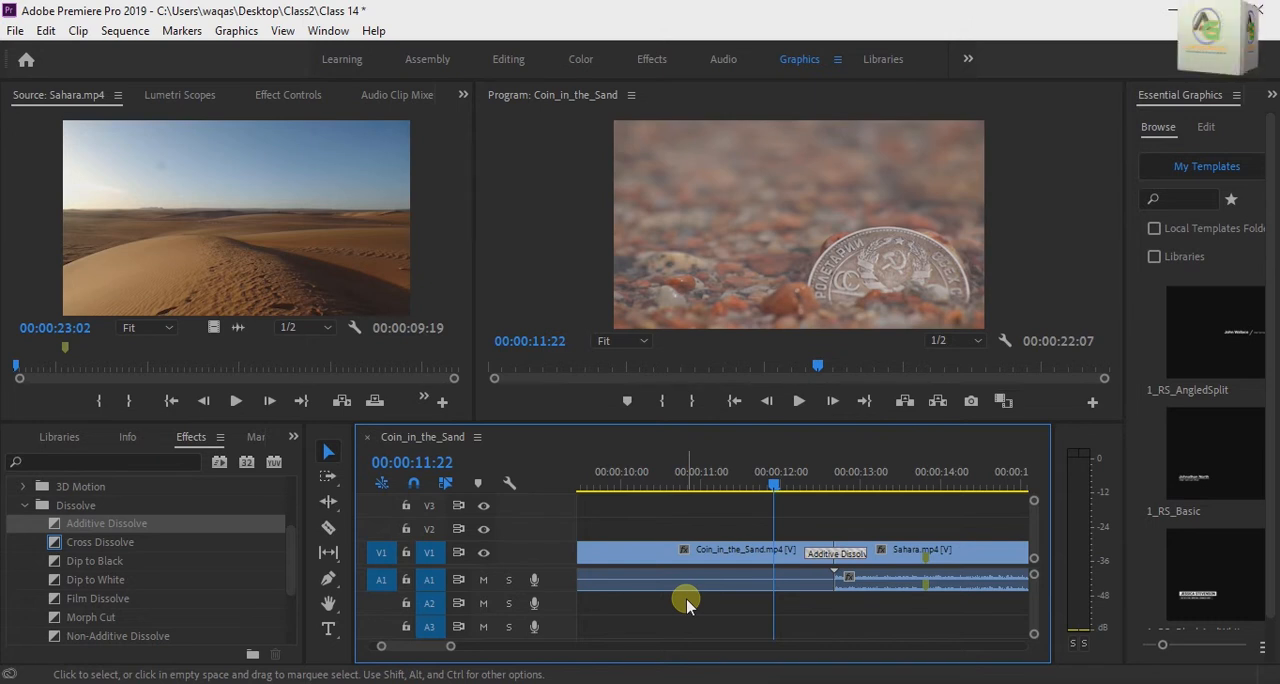
pyautogui.moveTo(772, 485); pyautogui.dragTo(797, 503)
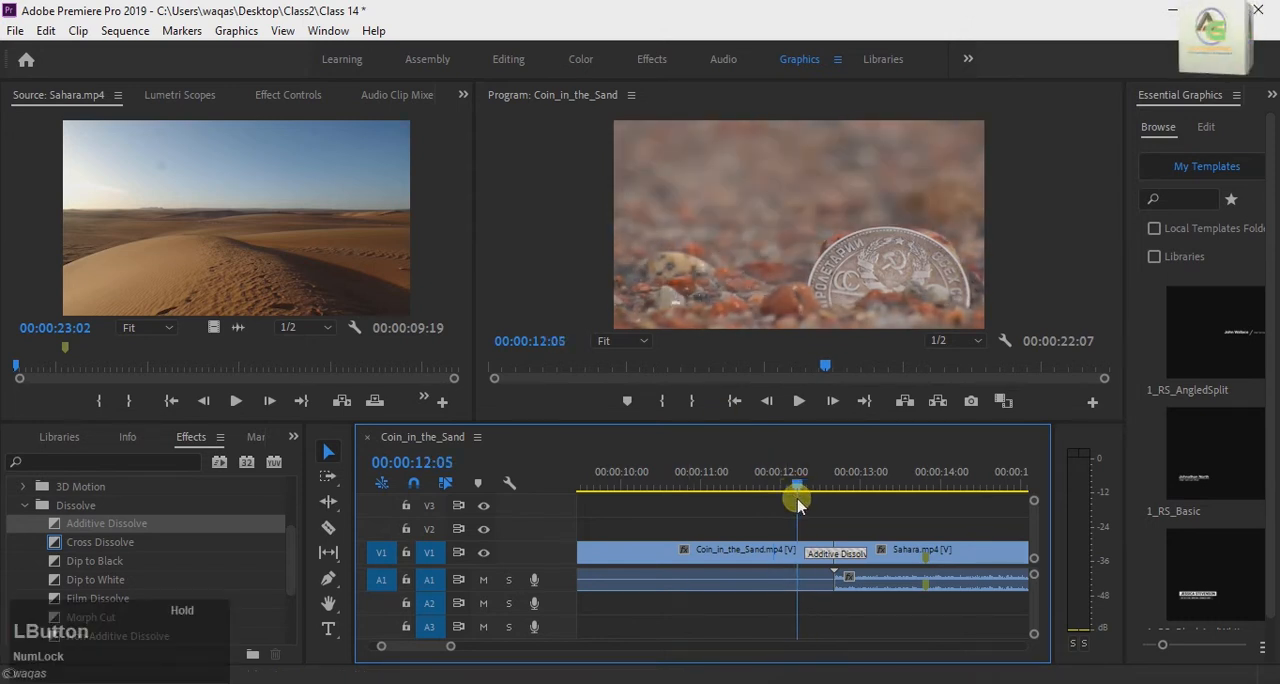
pyautogui.press('space')
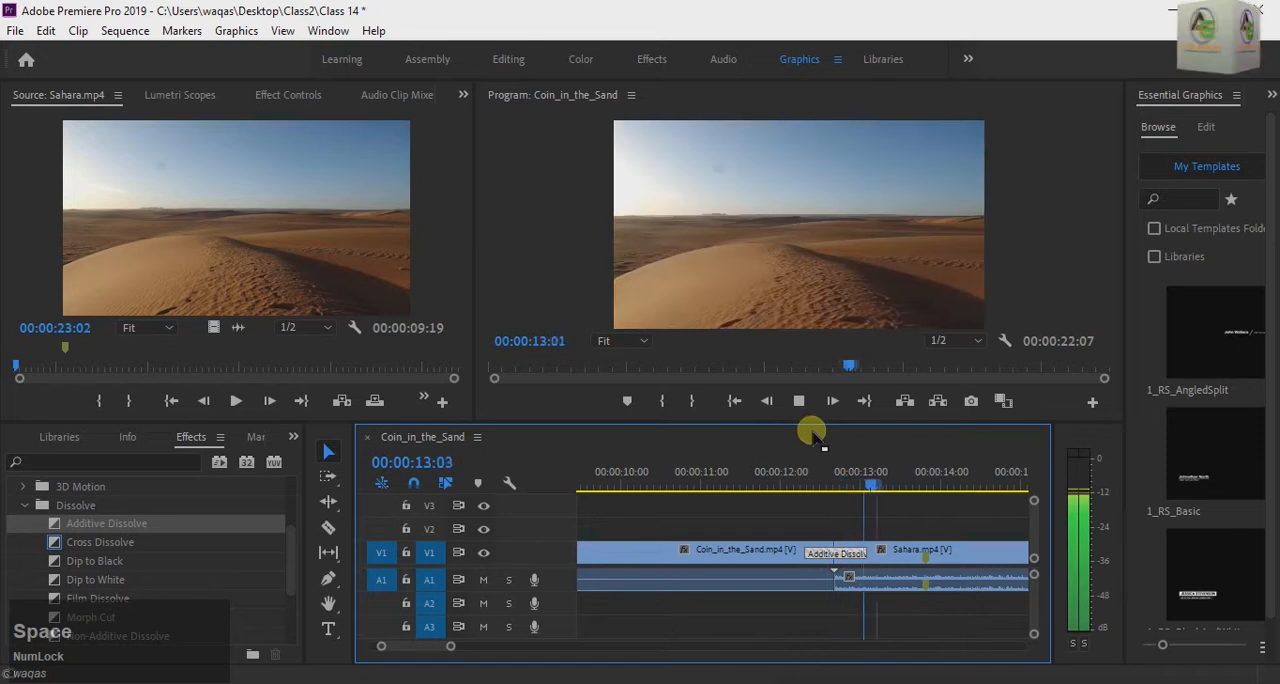
pyautogui.moveTo(908, 487); pyautogui.dragTo(751, 530)
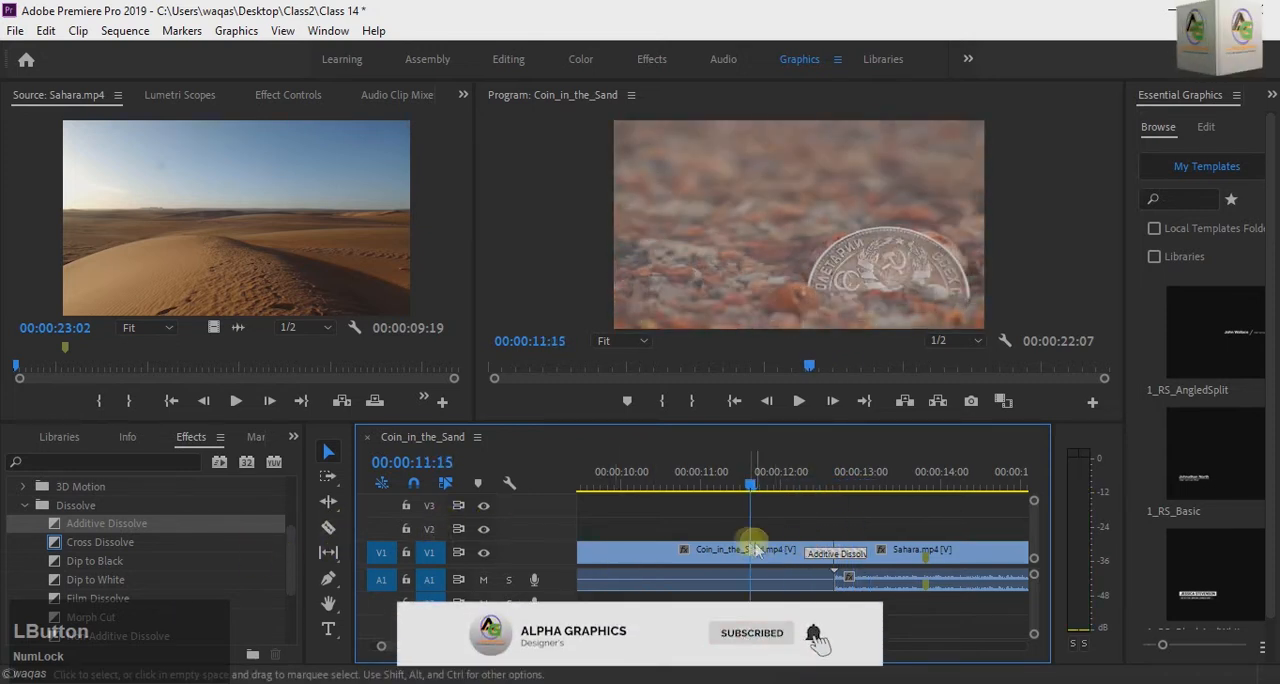
# Step: Replace the Additive Dissolve between the coin and Sahara clips with Cross Dissolve, accepting repeated frames
pyautogui.rightClick(832, 561)
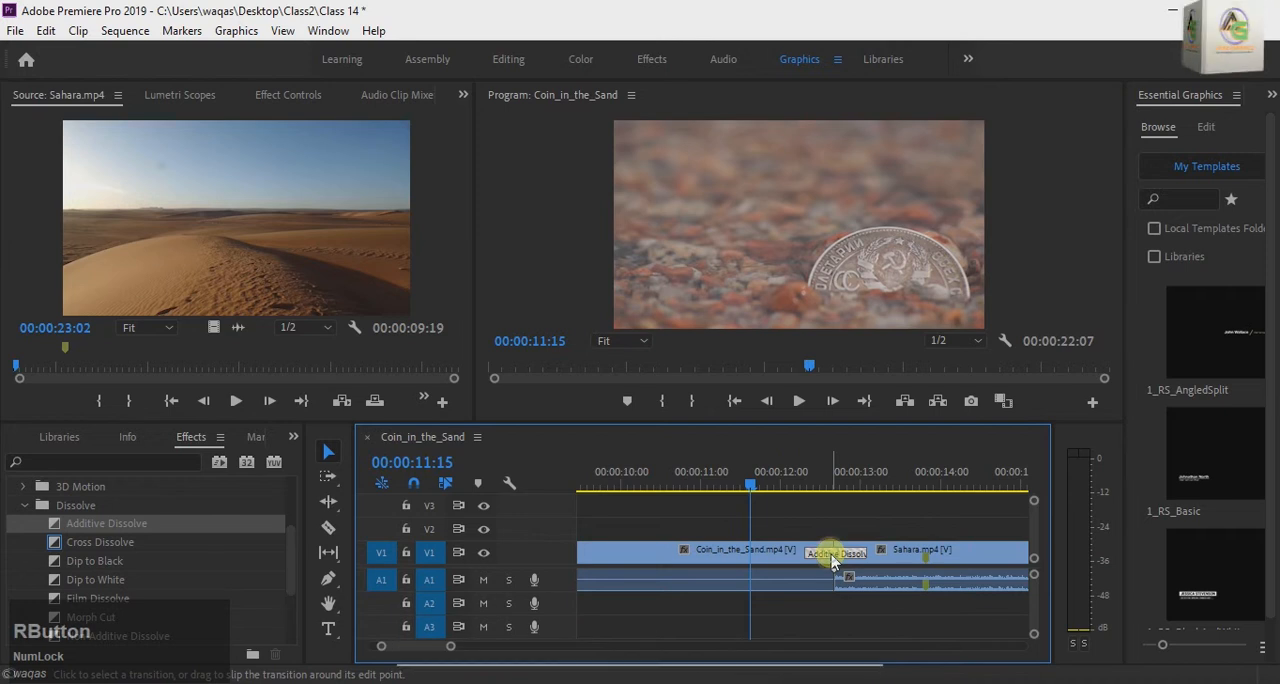
pyautogui.click(864, 589)
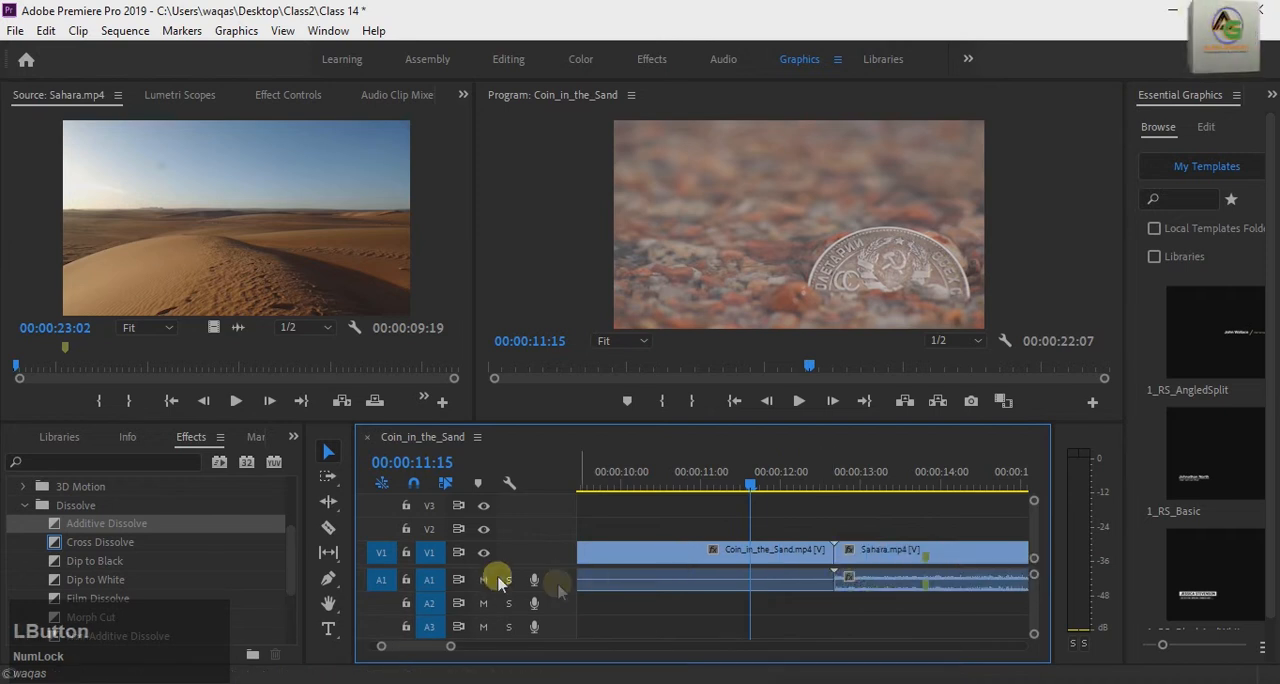
pyautogui.click(88, 549)
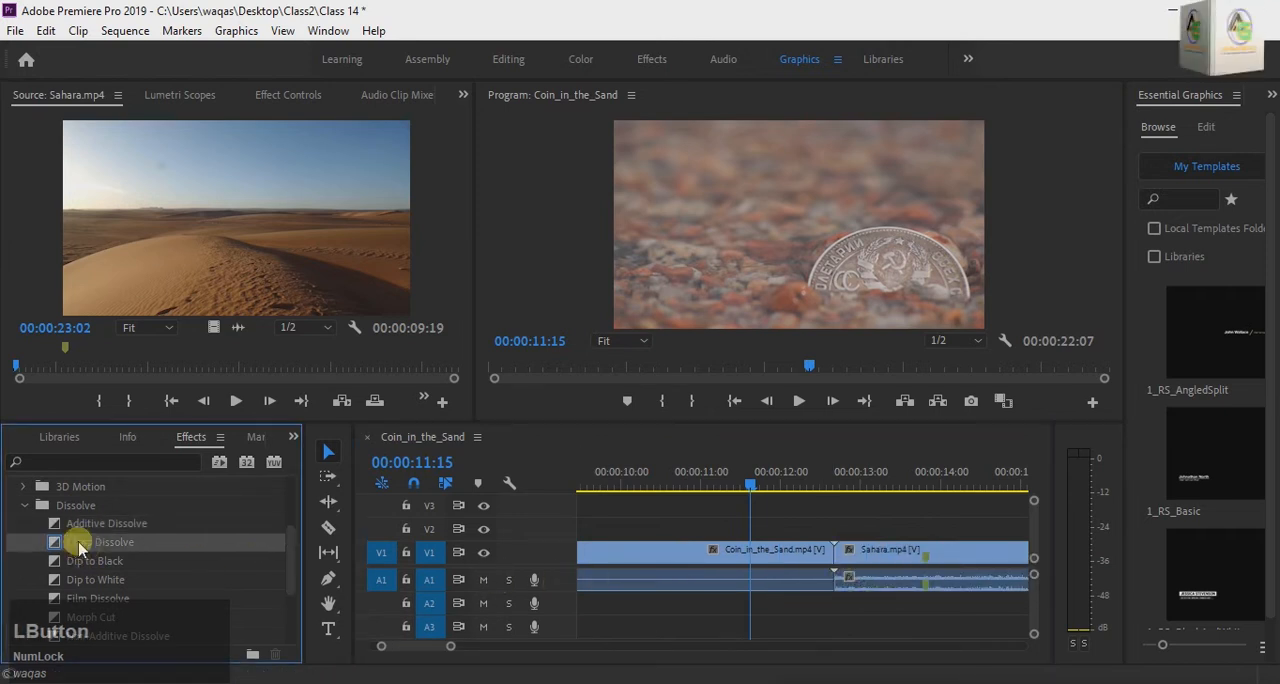
pyautogui.moveTo(80, 549); pyautogui.dragTo(848, 566)
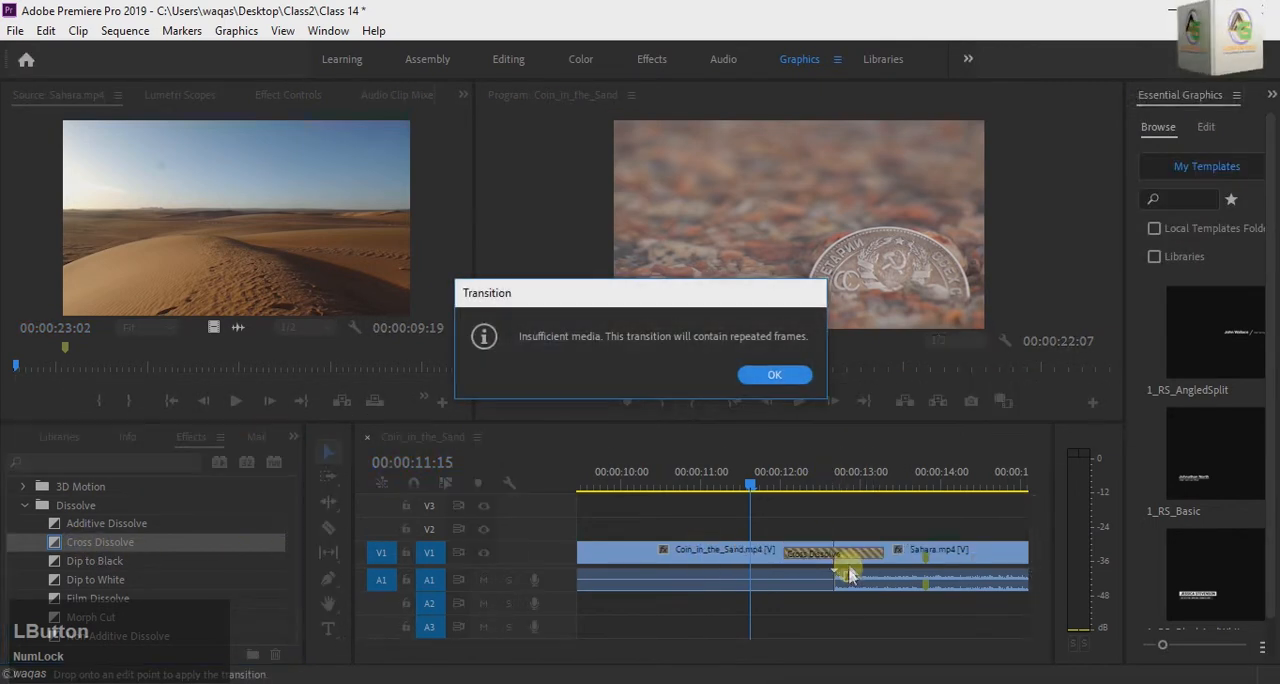
pyautogui.click(772, 377)
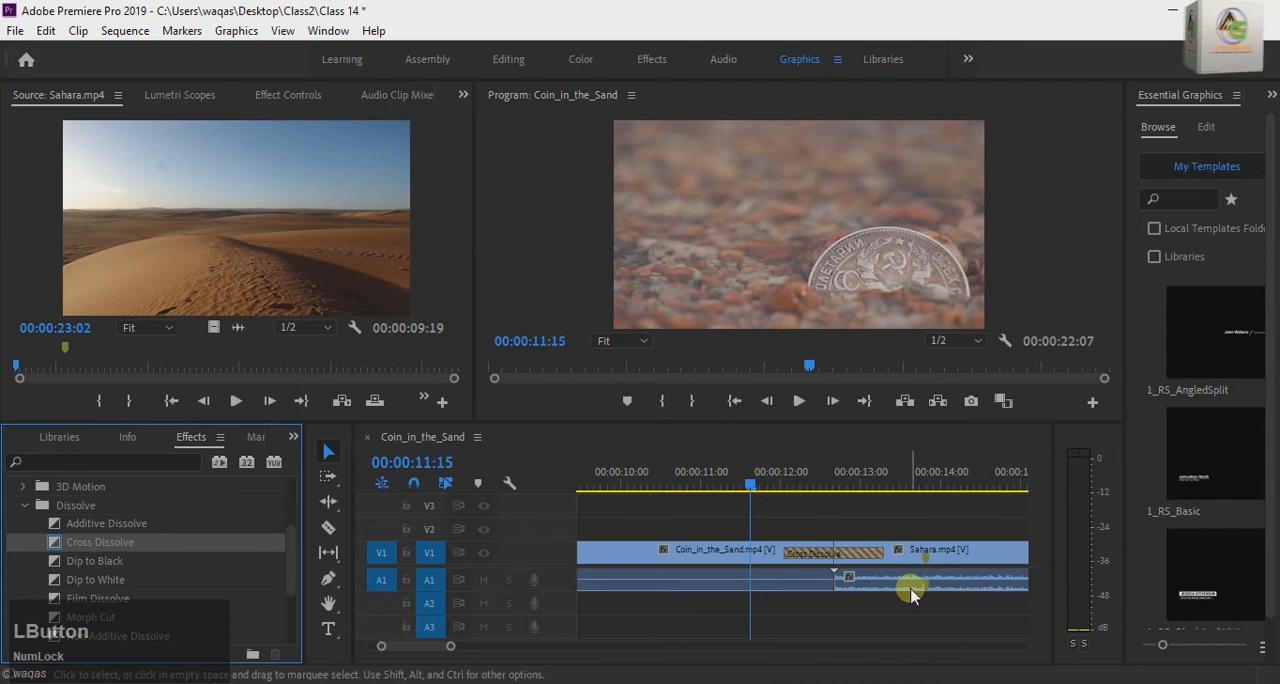
# Step: Play back the Cross Dissolve from 00:00:11:15 and return the playhead to 00:00:11:14, ahead of the transition
pyautogui.press('space')
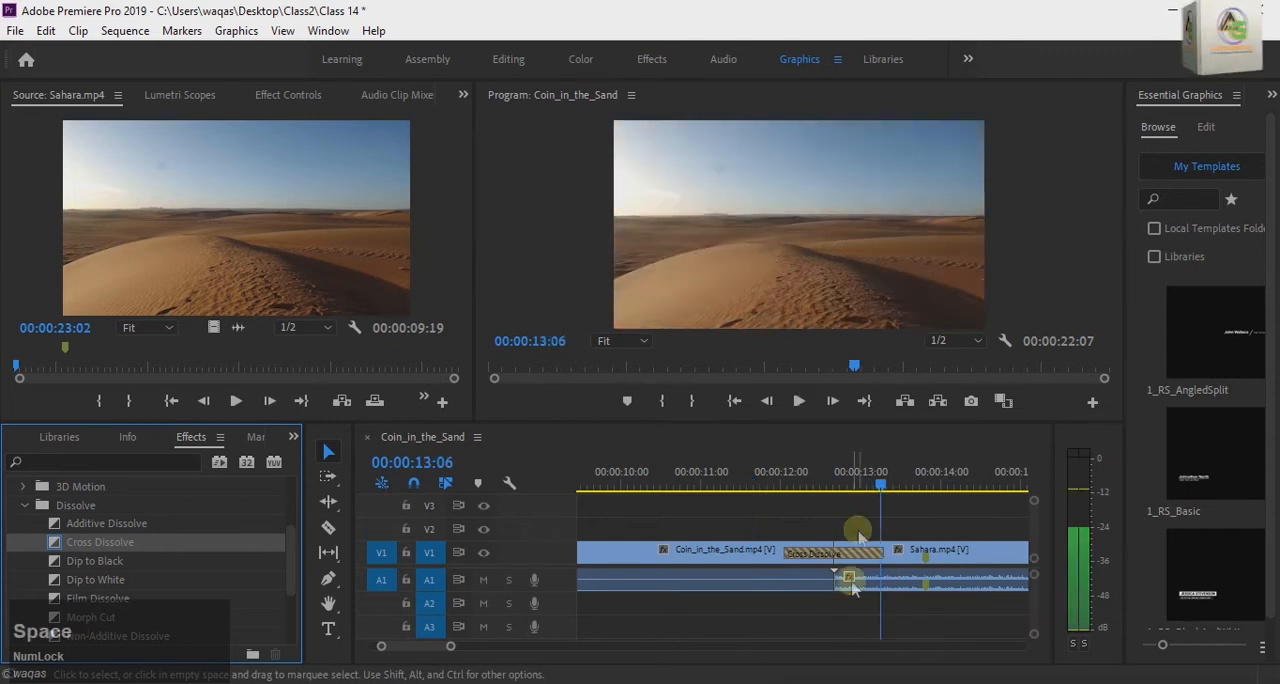
pyautogui.click(838, 575)
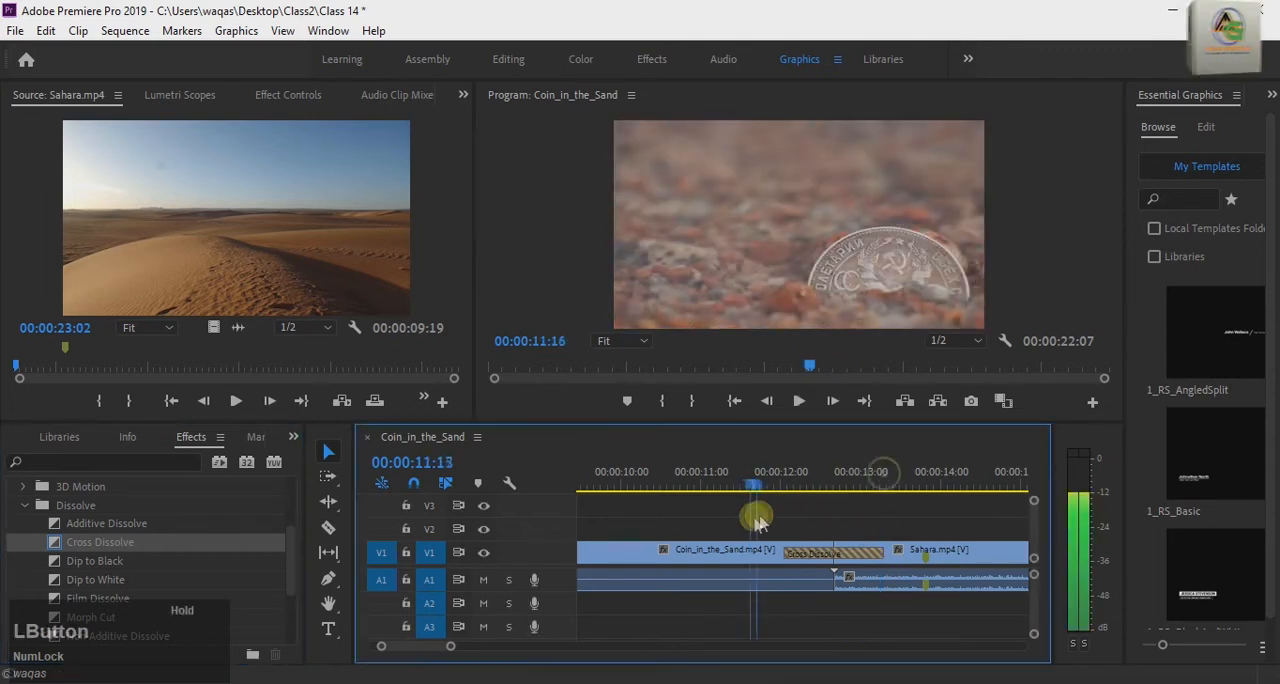
# Step: Replace the Cross Dissolve between the coin and Sahara clips with Dip to Black, accepting repeated frames
pyautogui.rightClick(826, 566)
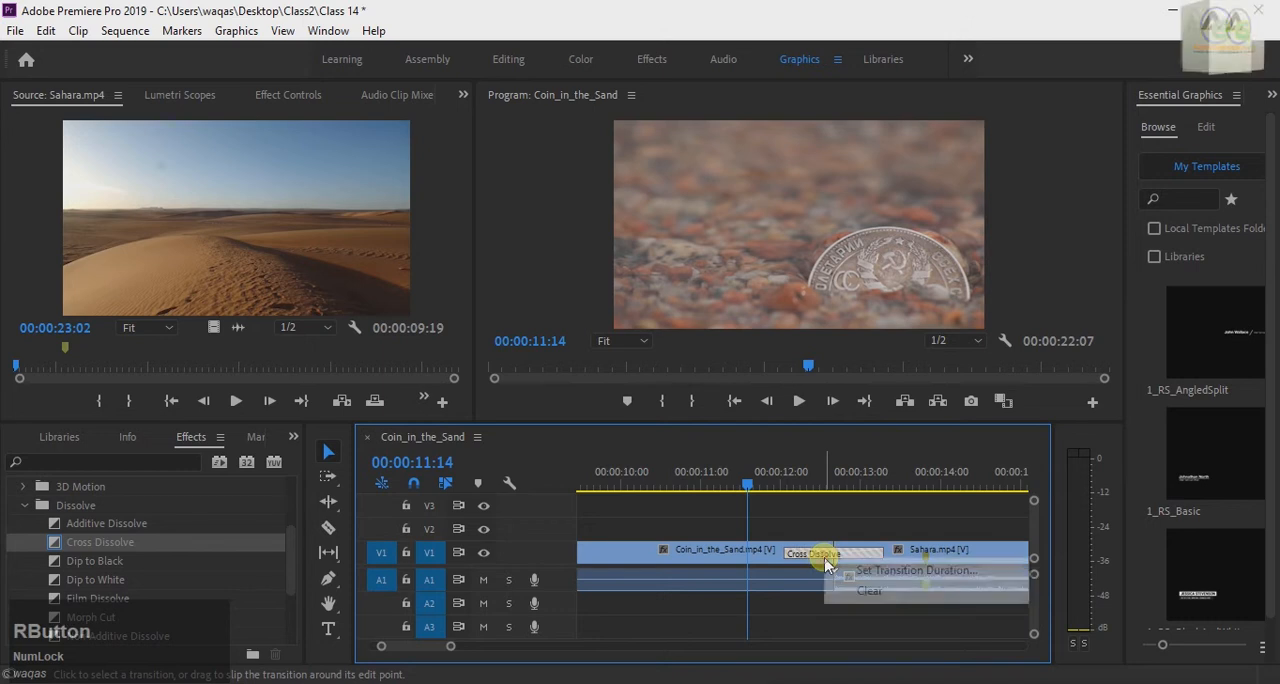
pyautogui.click(866, 589)
pyautogui.scroll(-1, 123, 570)
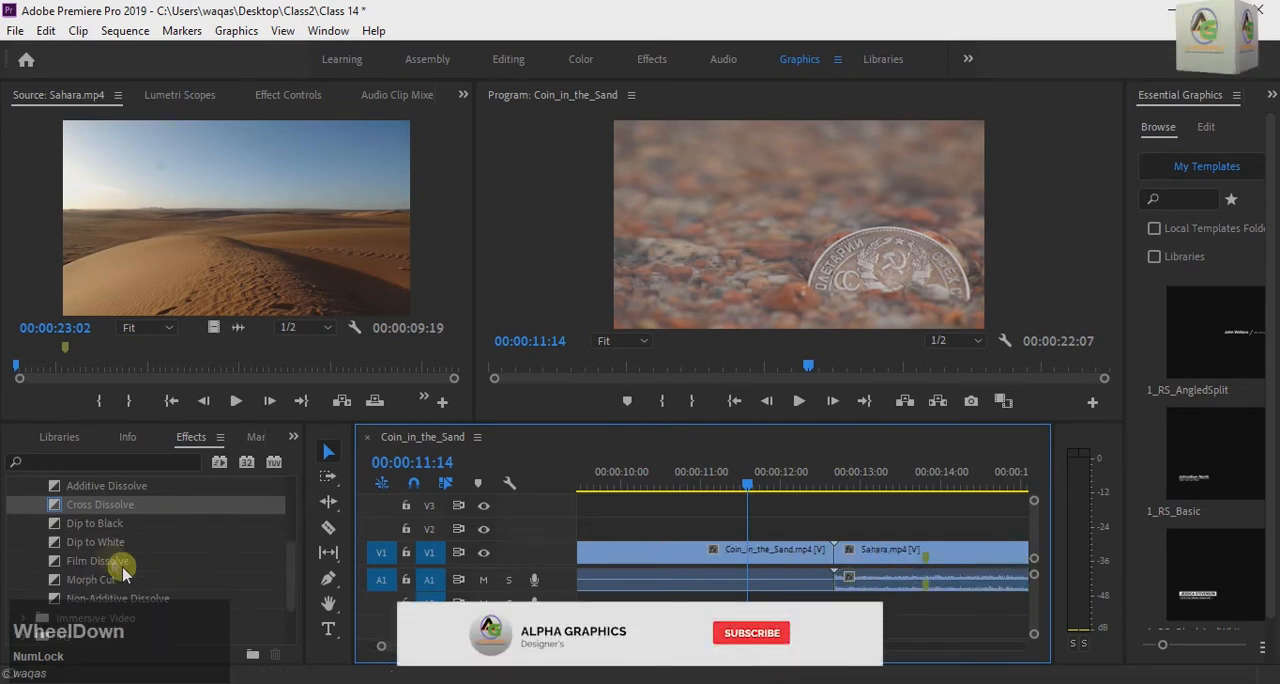
pyautogui.moveTo(63, 524); pyautogui.dragTo(834, 552)
pyautogui.click(766, 371)
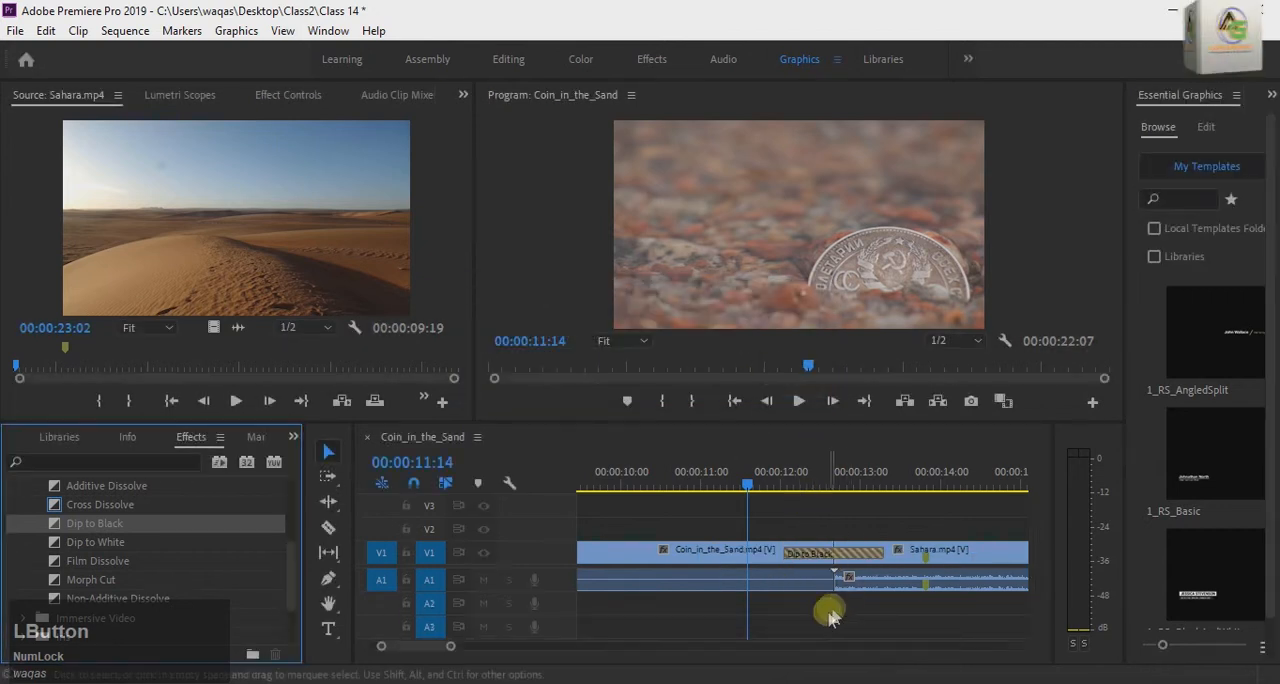
# Step: Play back the Dip to Black from 00:00:11:14 and again from 00:00:11:21, leaving the playhead at 00:00:13:03
pyautogui.press('space')
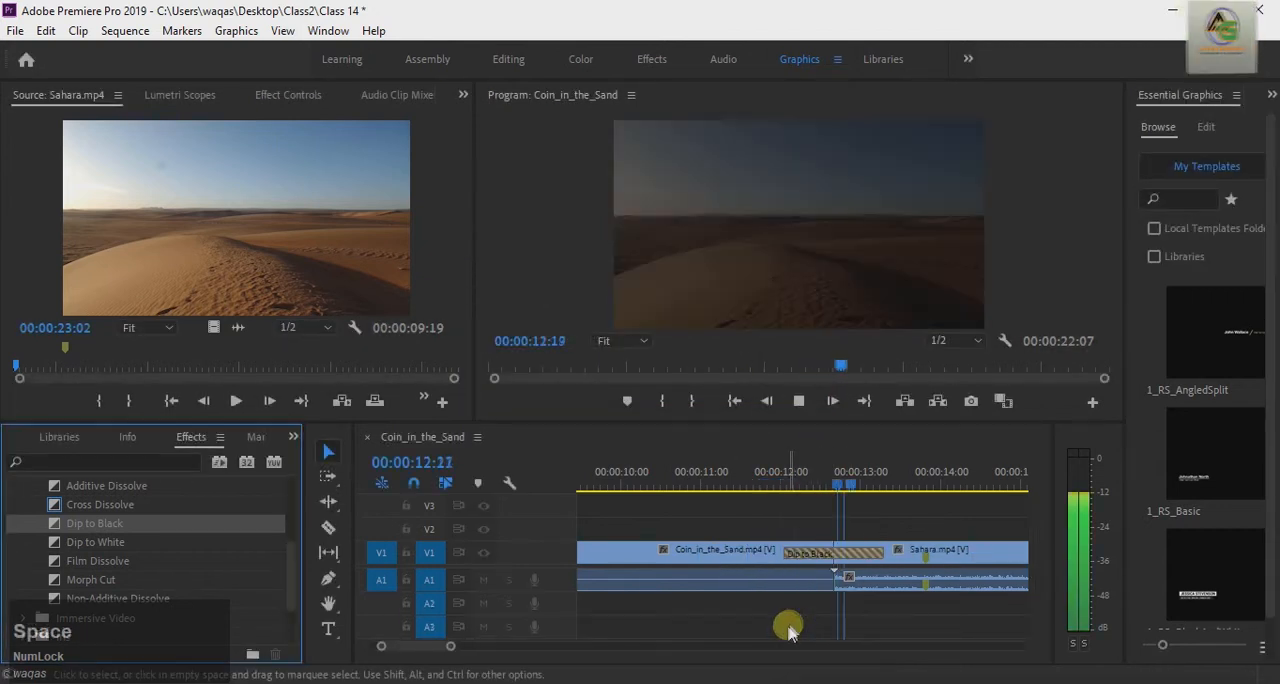
pyautogui.moveTo(869, 481); pyautogui.dragTo(776, 501)
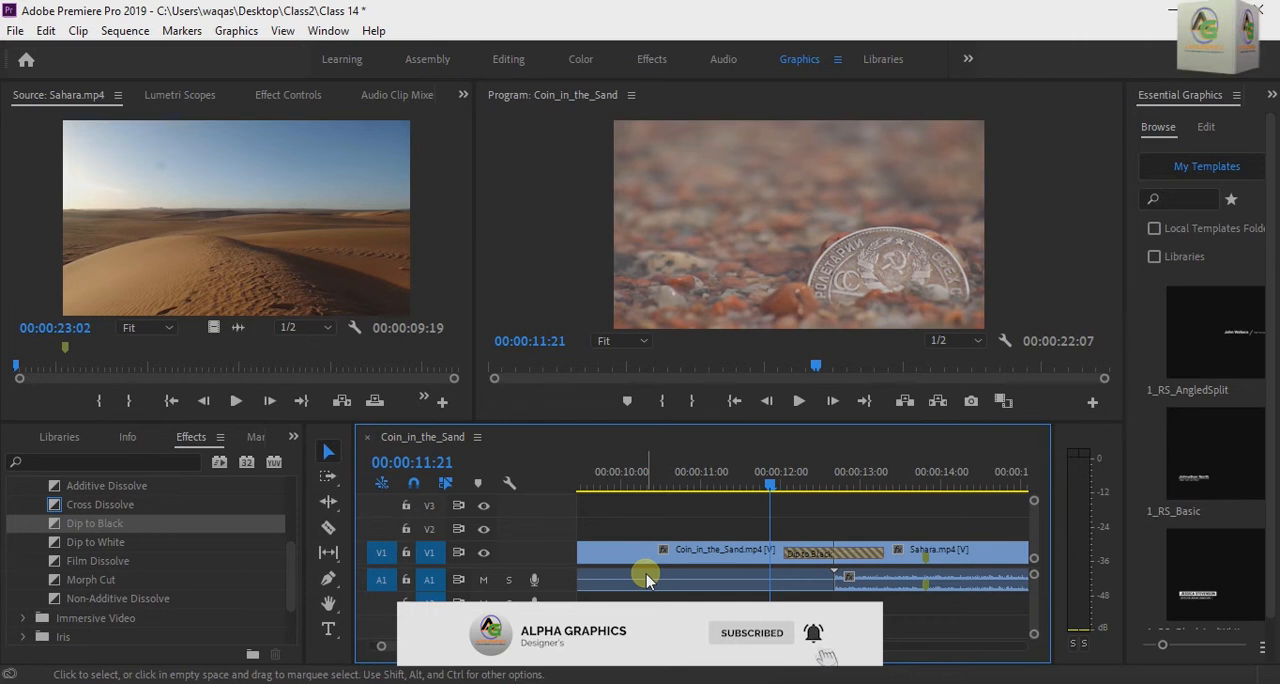
pyautogui.press('space')
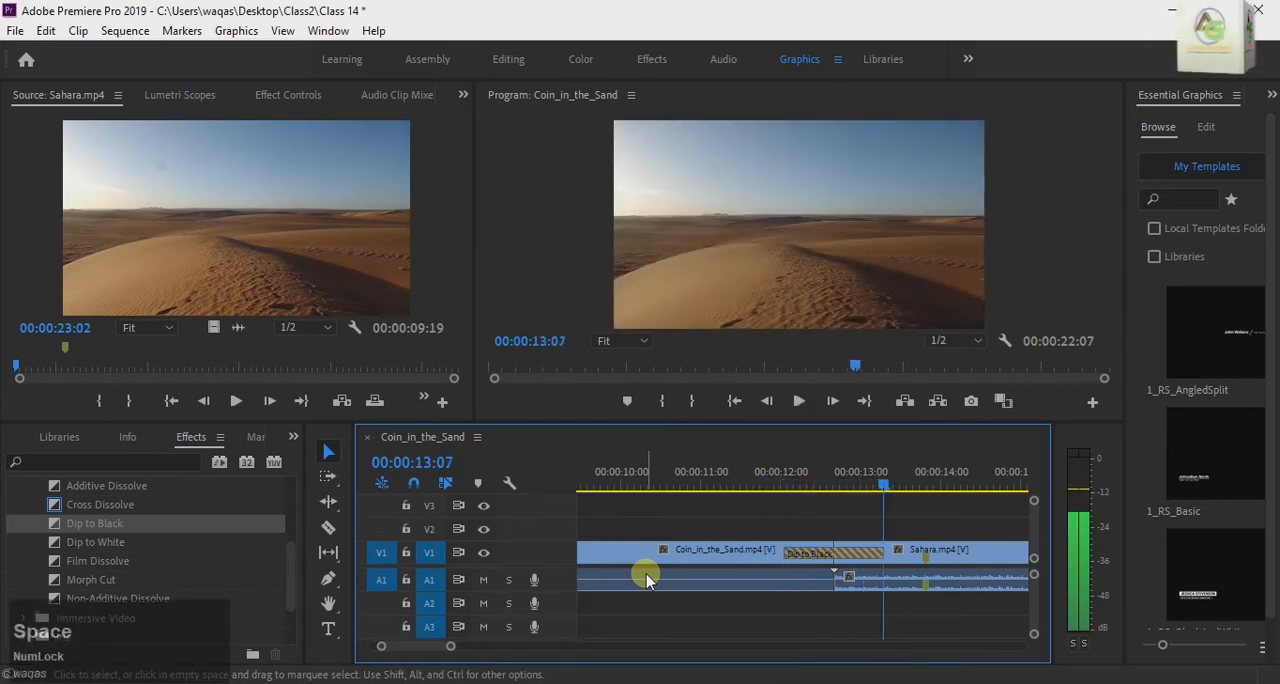
pyautogui.moveTo(871, 481); pyautogui.dragTo(872, 540)
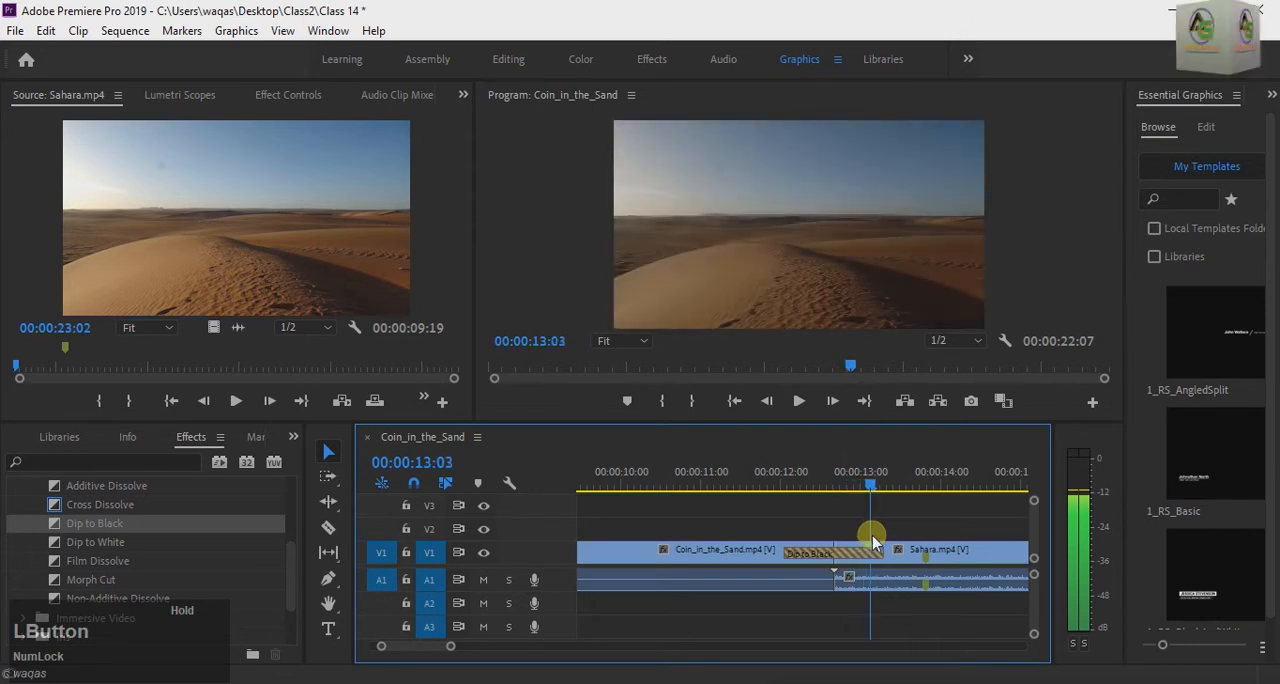
# Step: Replace the Dip to Black between the coin and Sahara clips with Film Dissolve, accepting repeated frames
pyautogui.rightClick(838, 562)
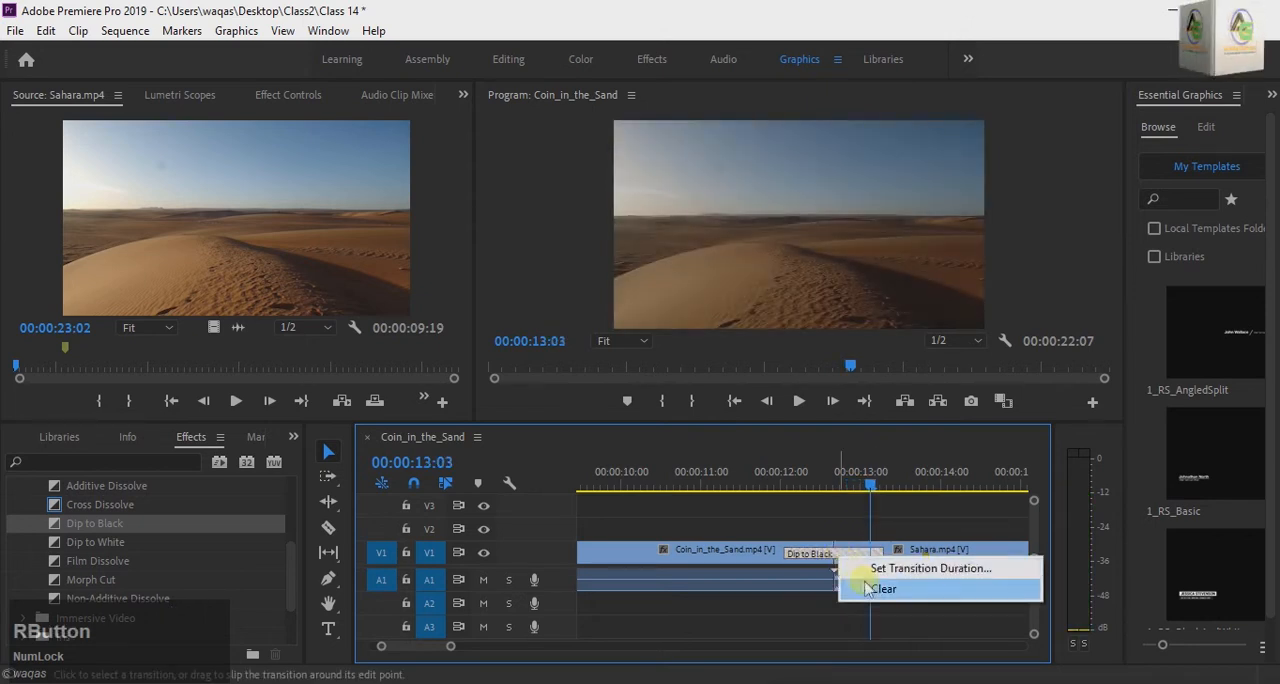
pyautogui.click(850, 586)
pyautogui.scroll(-1, 120, 565)
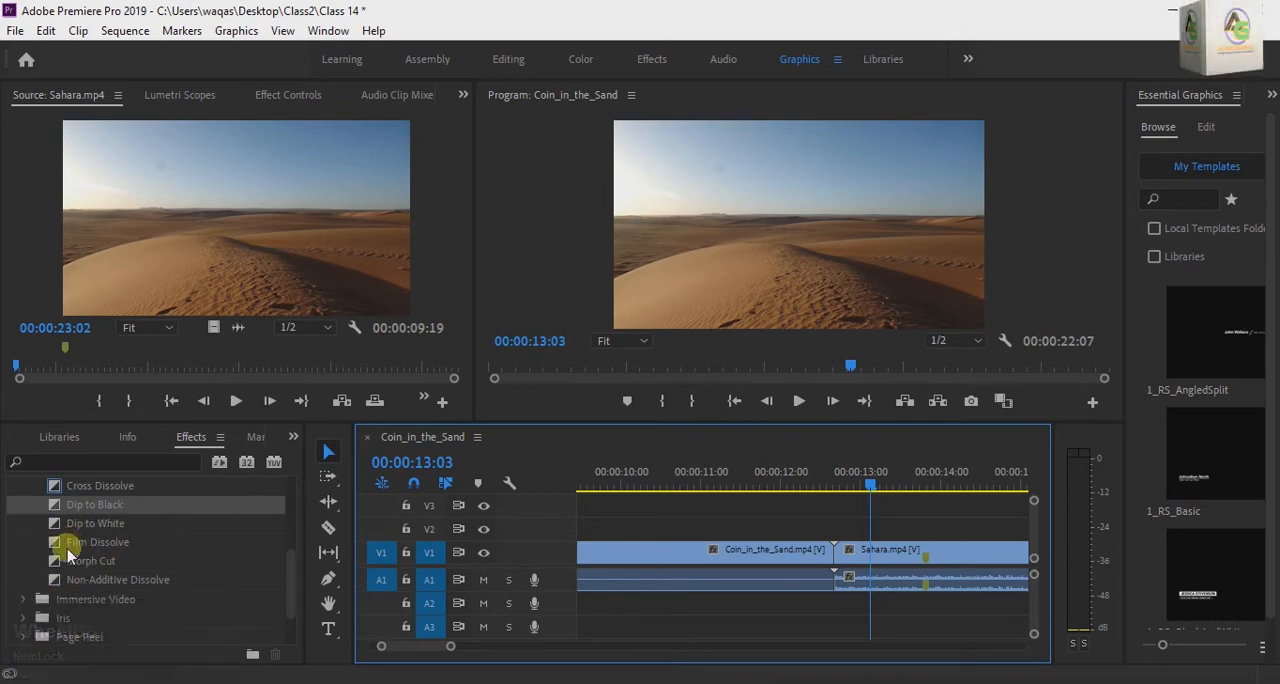
pyautogui.click(84, 545)
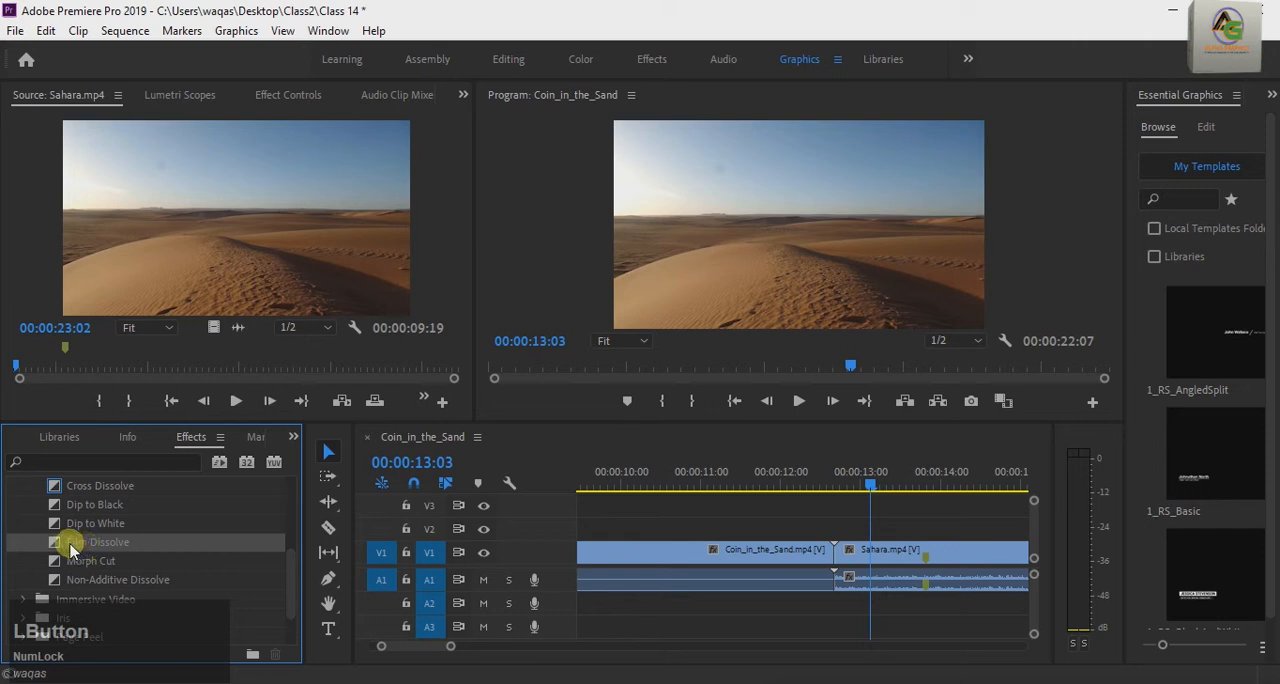
pyautogui.moveTo(70, 550); pyautogui.dragTo(848, 570)
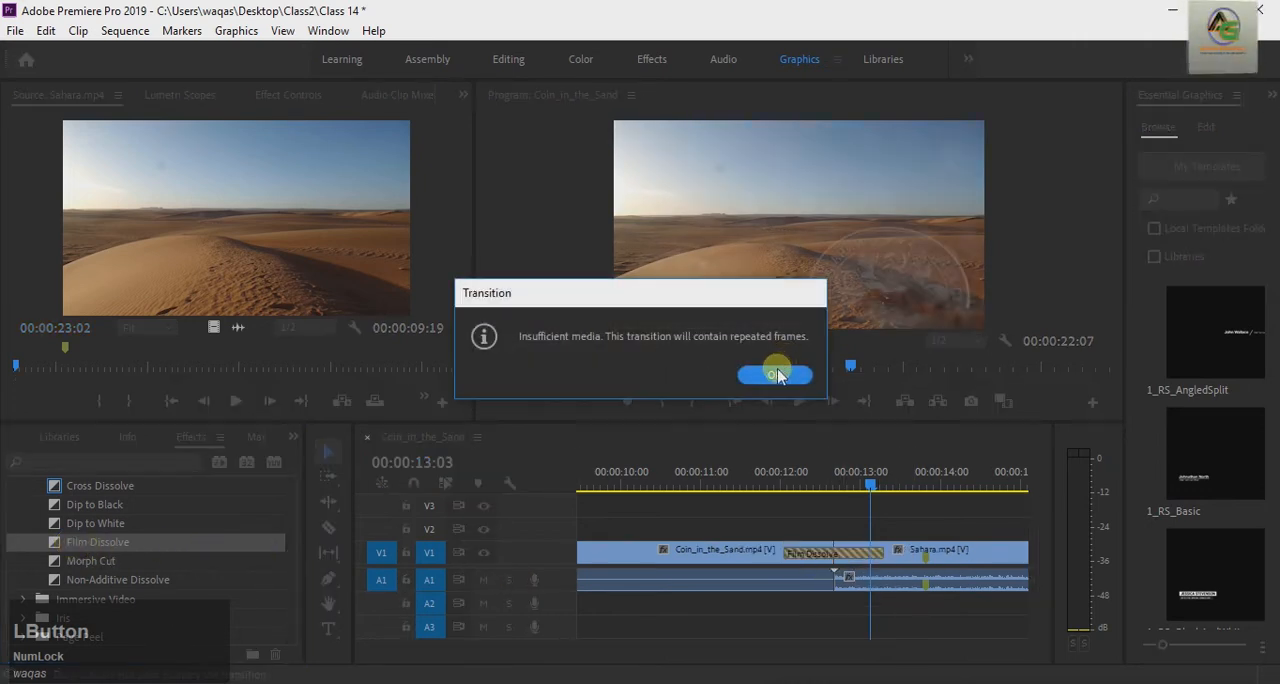
pyautogui.click(778, 375)
# Step: Play back the Film Dissolve several times, starting from 00:00:10:21, and return the playhead to 00:00:11:23
pyautogui.moveTo(871, 483); pyautogui.dragTo(694, 529)
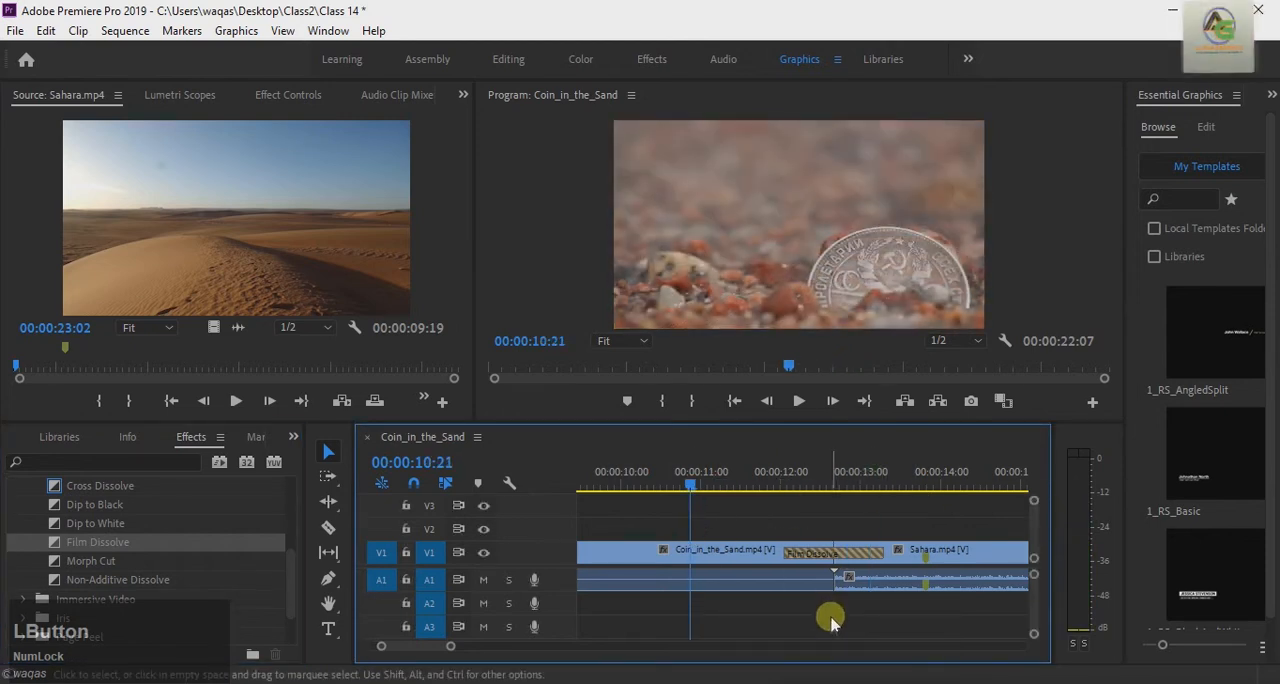
pyautogui.press('space')
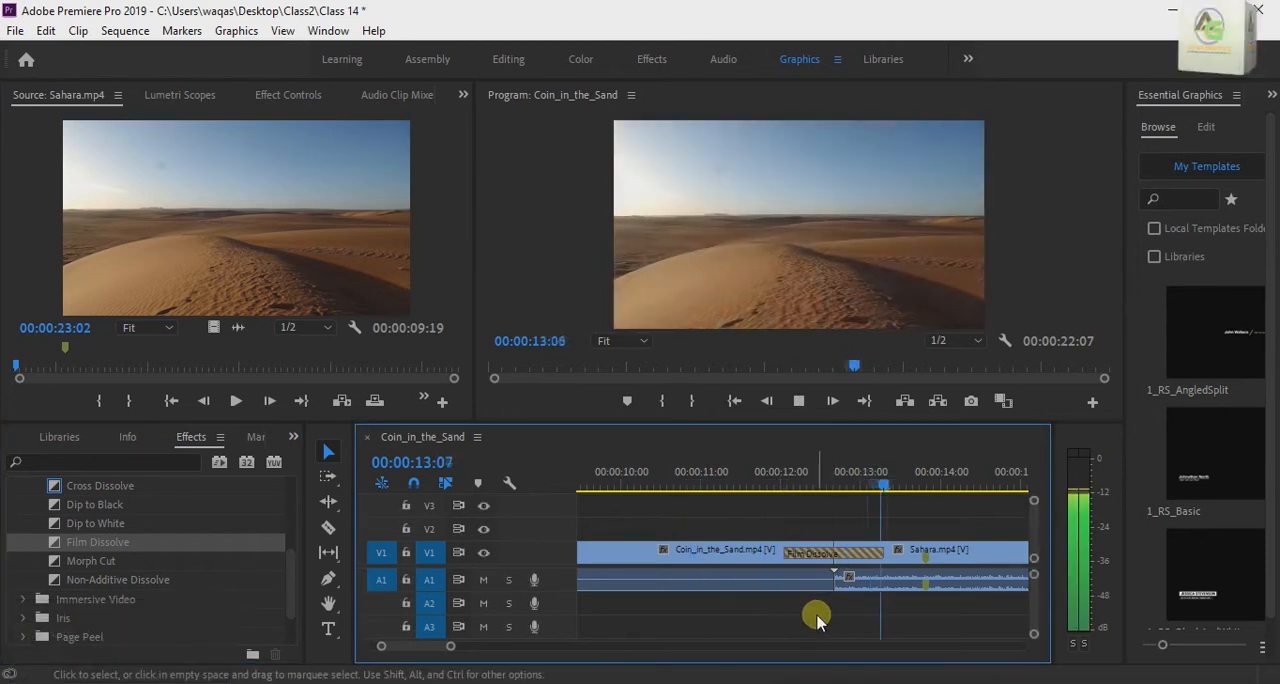
pyautogui.press('space')
pyautogui.moveTo(920, 486); pyautogui.dragTo(743, 591)
pyautogui.press('space')
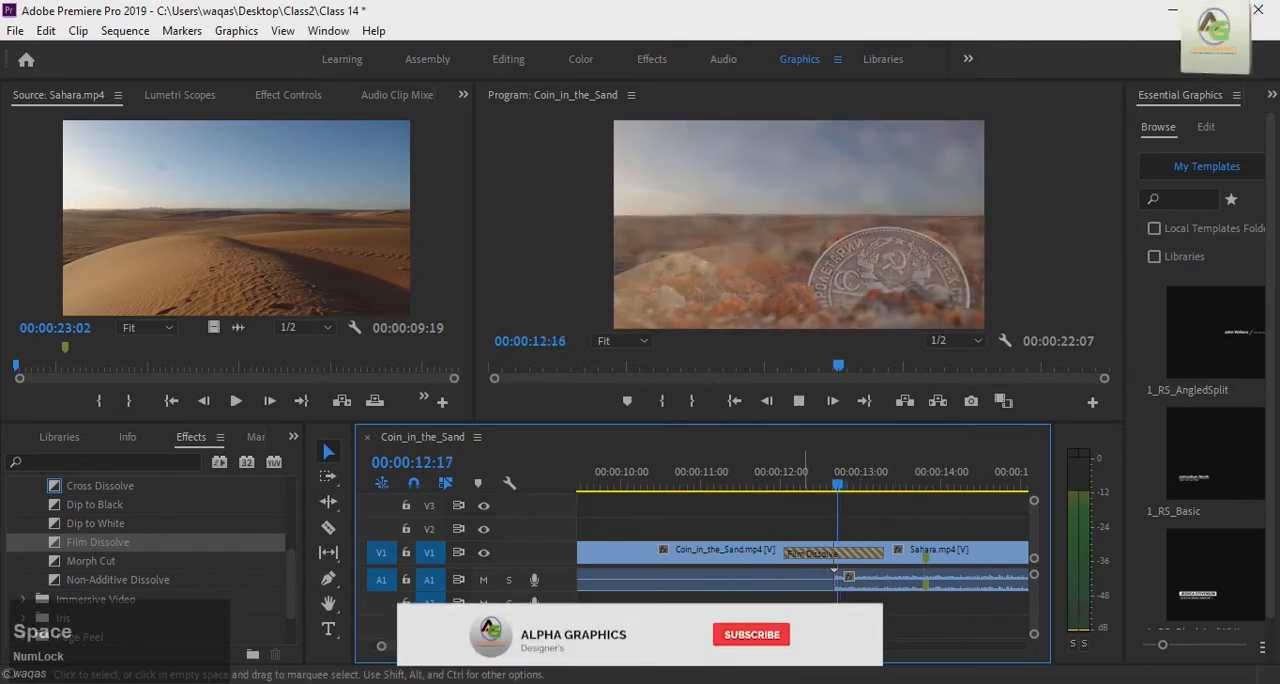
pyautogui.moveTo(941, 479); pyautogui.dragTo(778, 545)
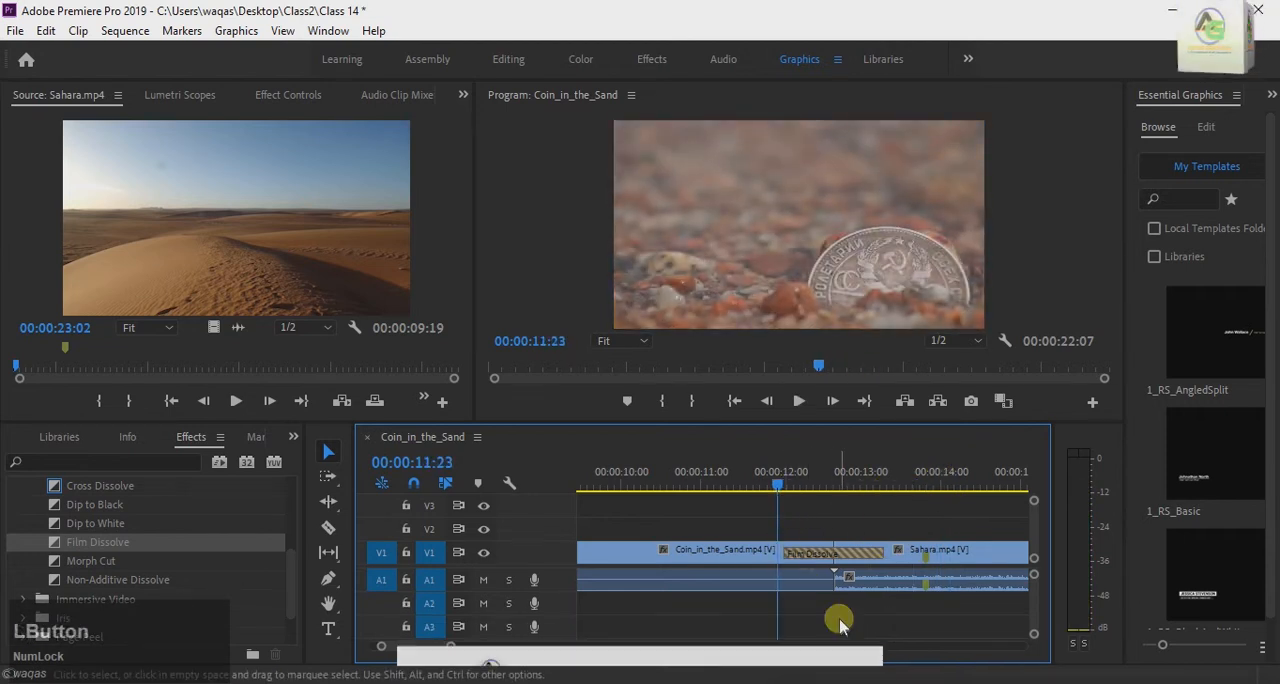
pyautogui.press('space')
pyautogui.press('space')
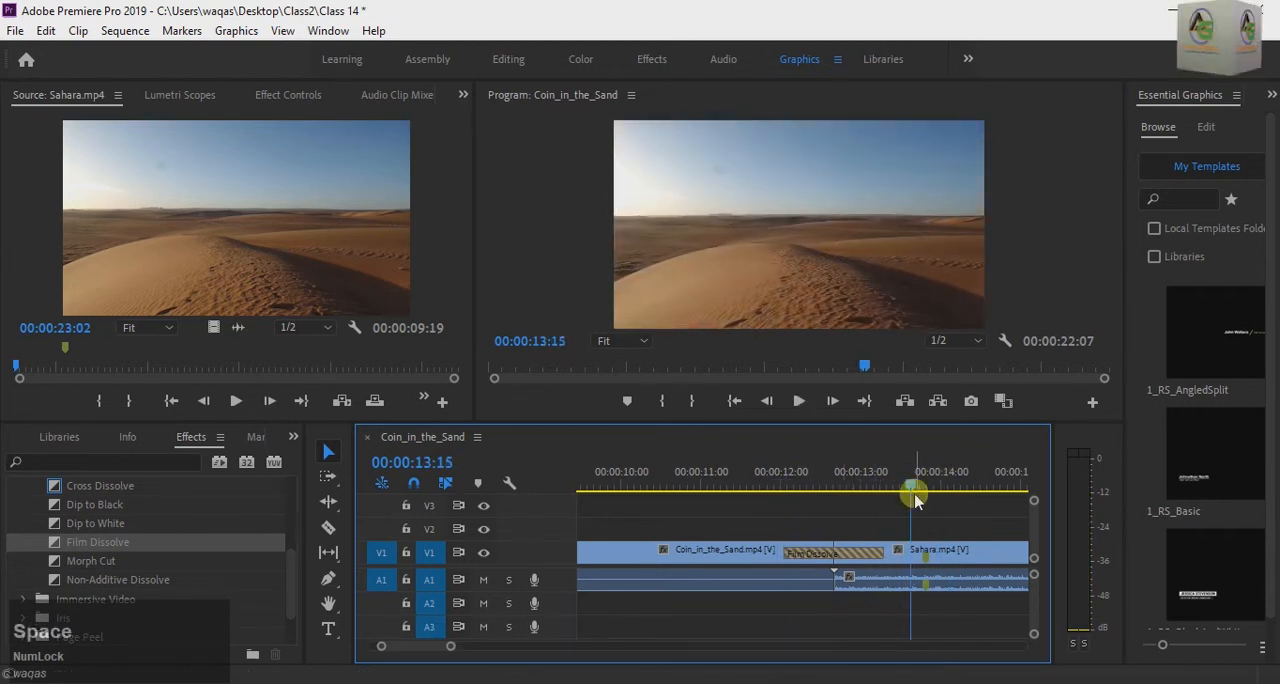
pyautogui.moveTo(913, 495); pyautogui.dragTo(777, 503)
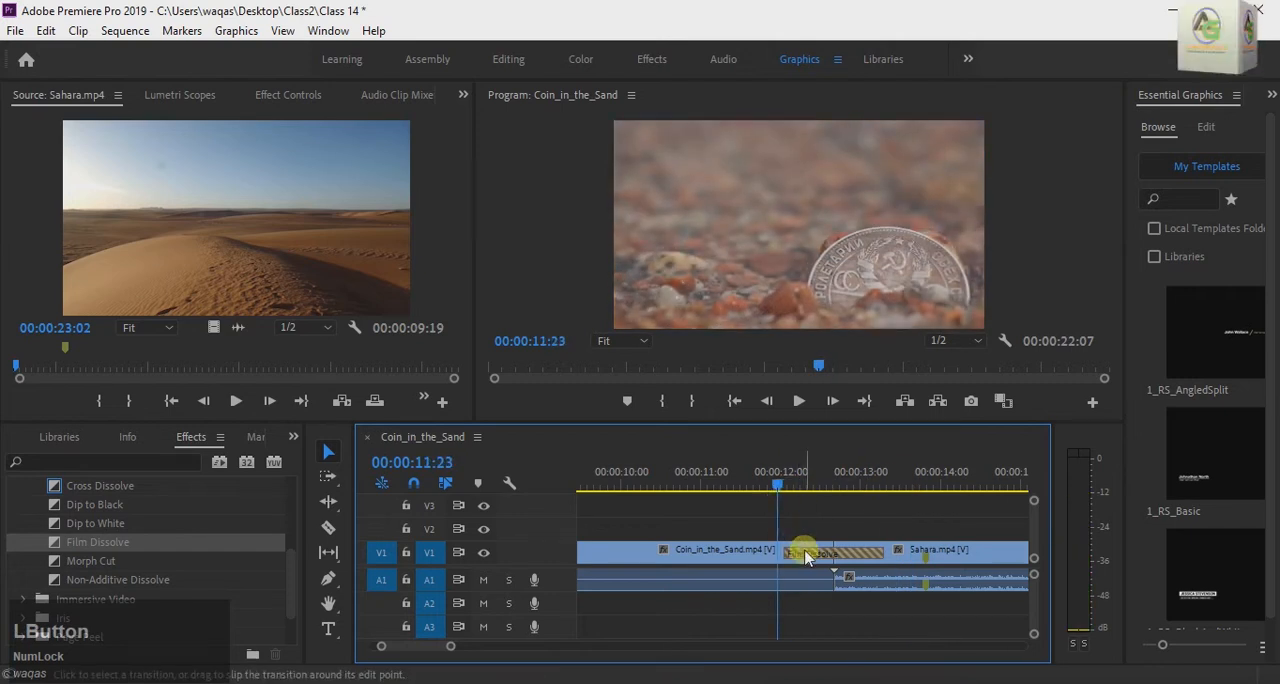
# Step: Clear the Film Dissolve from the cut between Coin_in_the_Sand.mp4 and Sahara.mp4
pyautogui.rightClick(806, 556)
pyautogui.click(848, 582)
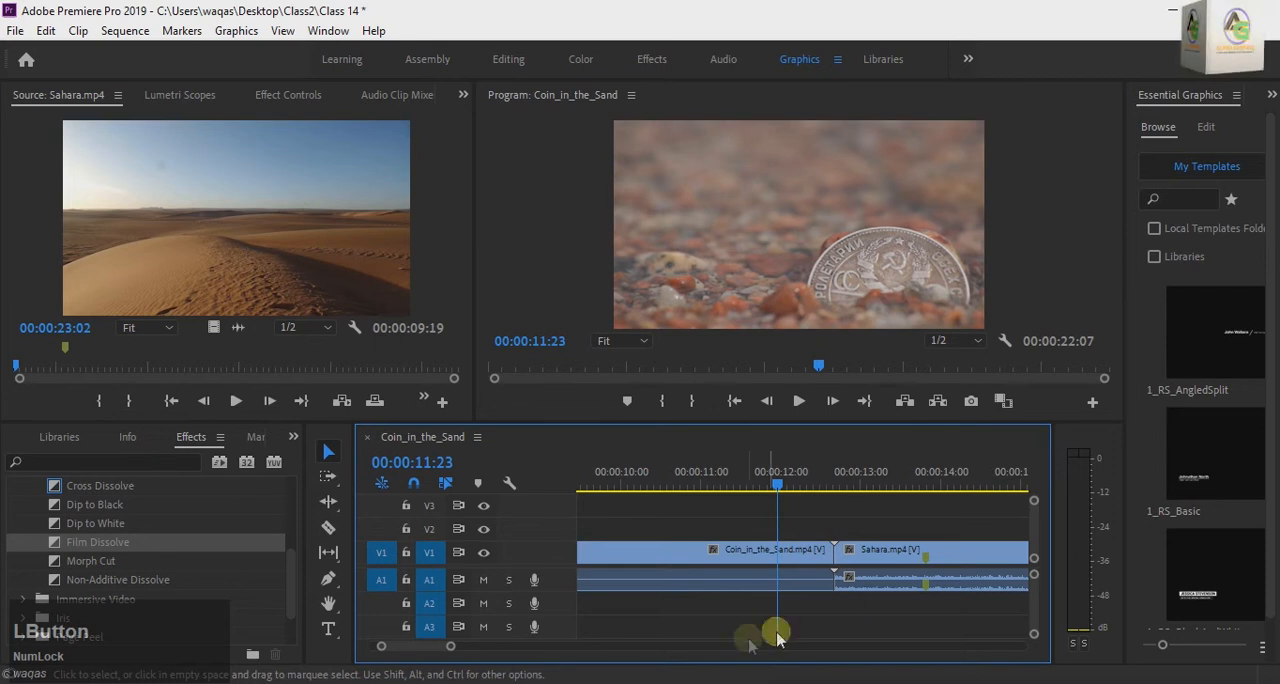
# Step: Play the Coin_in_the_Sand sequence from near its start across the plain cut, stopping at 00:00:20:12 in the Sahara clip
pyautogui.moveTo(443, 646); pyautogui.dragTo(488, 655)
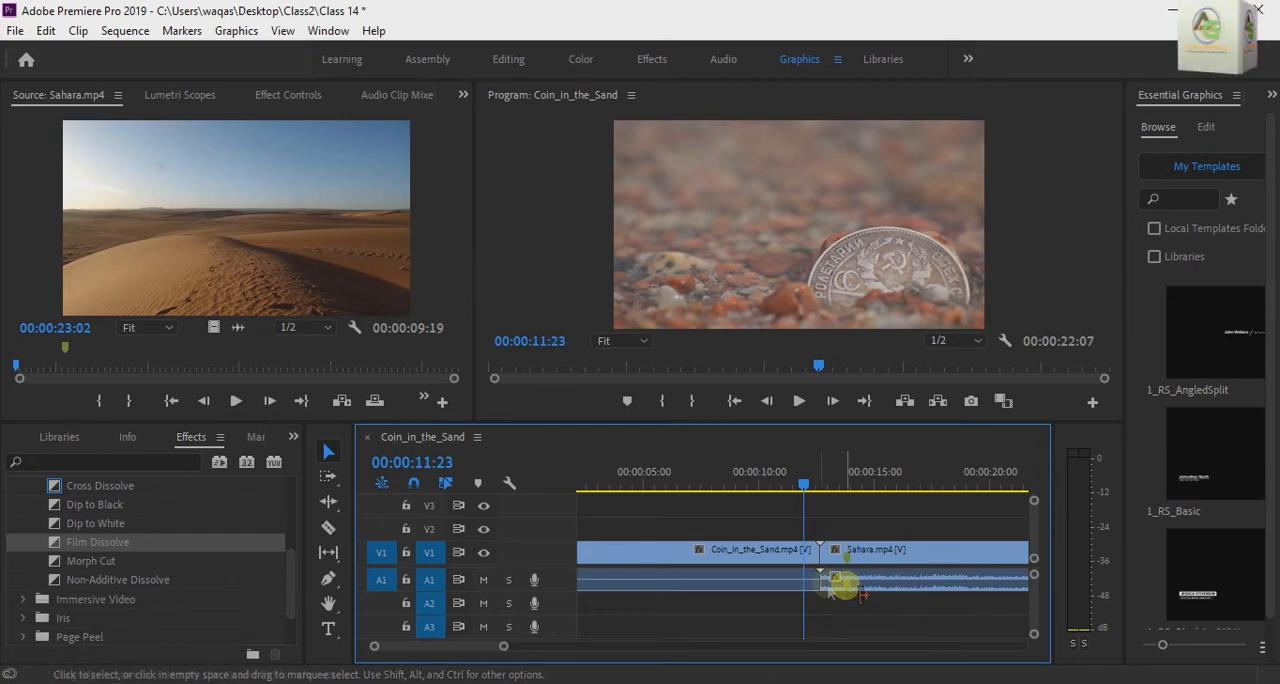
pyautogui.click(503, 647)
pyautogui.moveTo(507, 651); pyautogui.dragTo(528, 651)
pyautogui.moveTo(748, 467); pyautogui.dragTo(585, 490)
pyautogui.press('space')
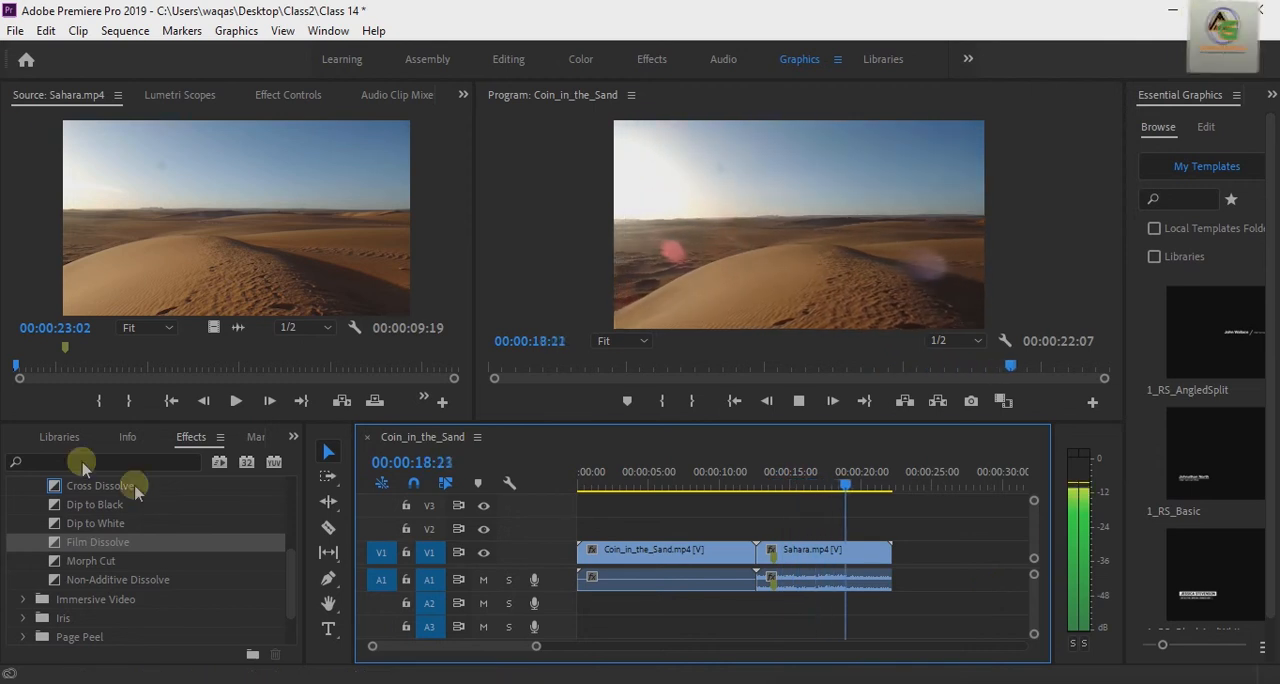
pyautogui.press('space')
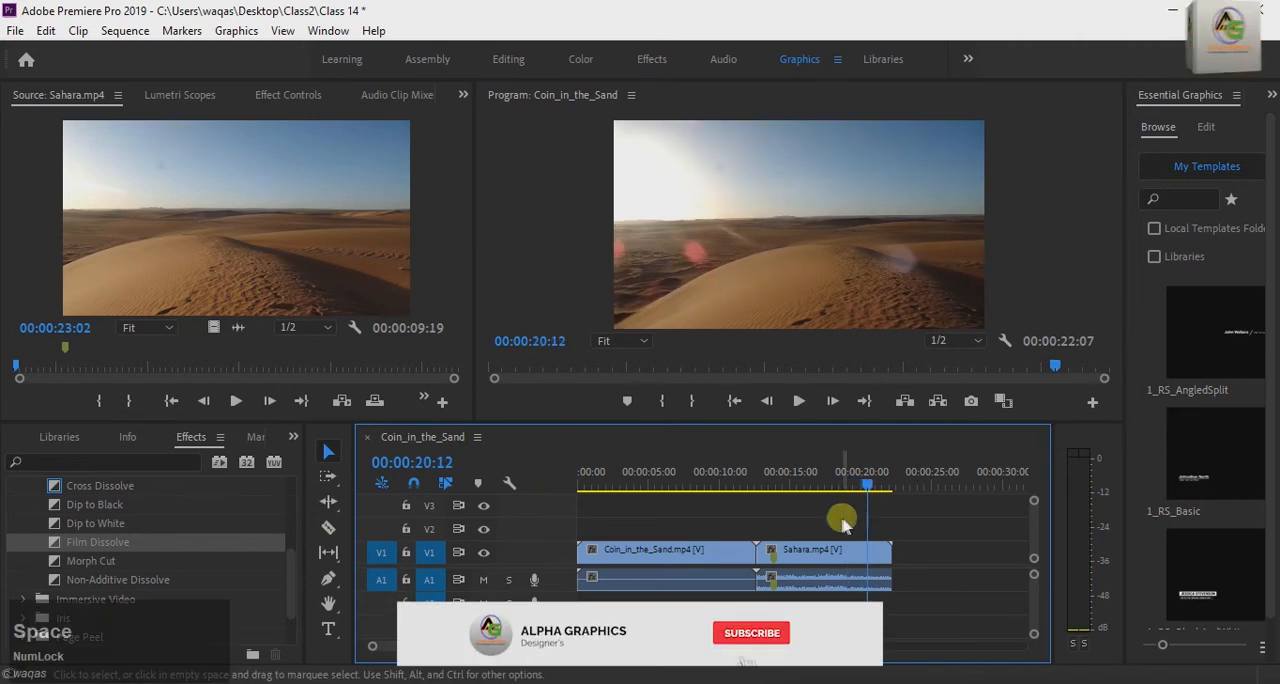
# Step: Move the playhead back to 00:00:10:03 in the coin clip and save the project
pyautogui.moveTo(863, 480); pyautogui.dragTo(720, 540)
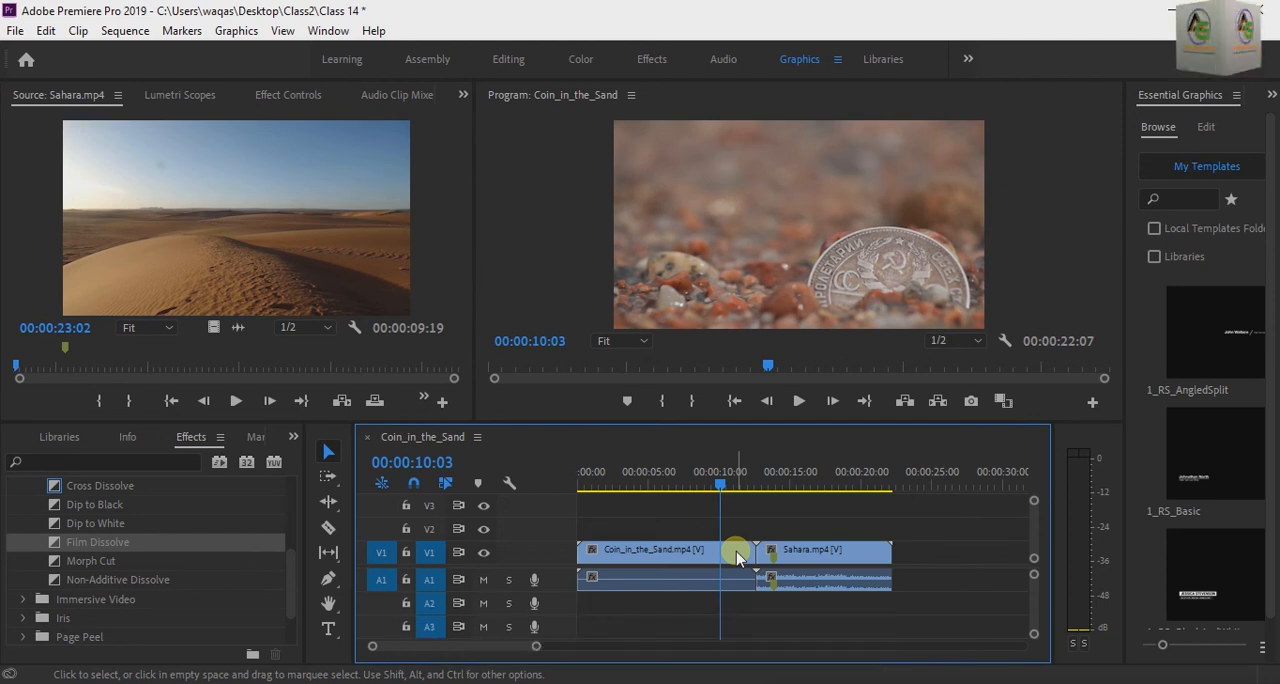
pyautogui.hotkey('ctrl', 's')
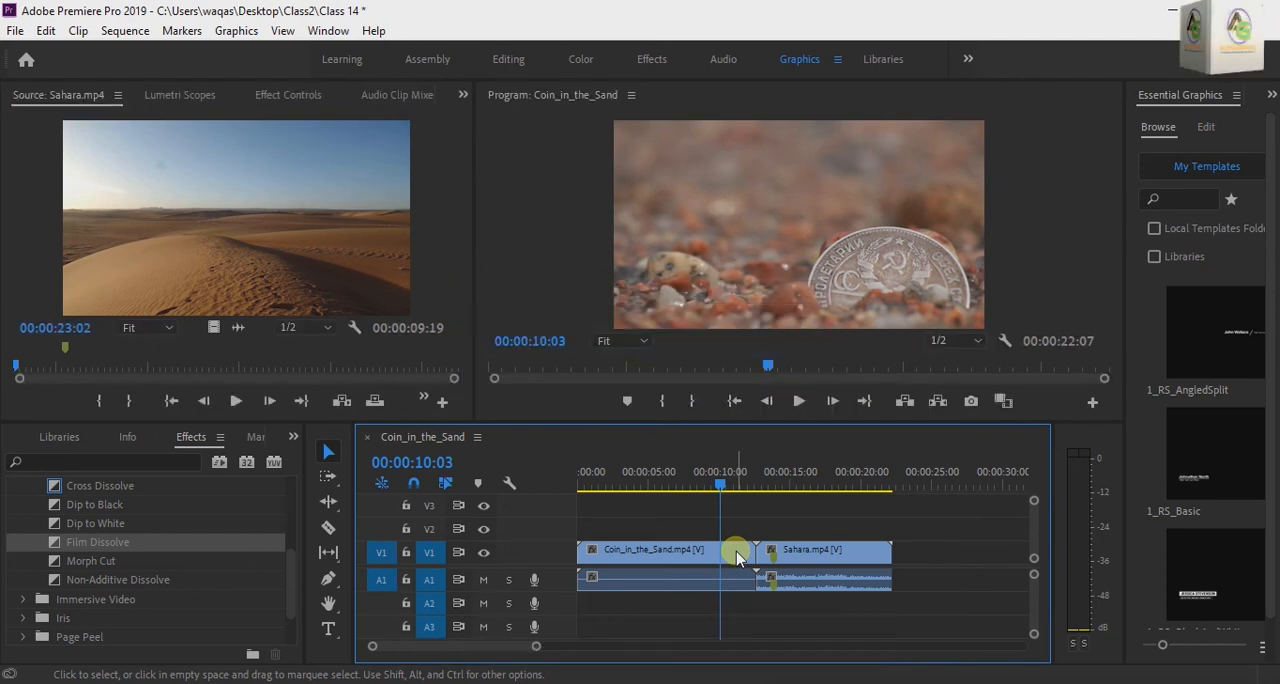